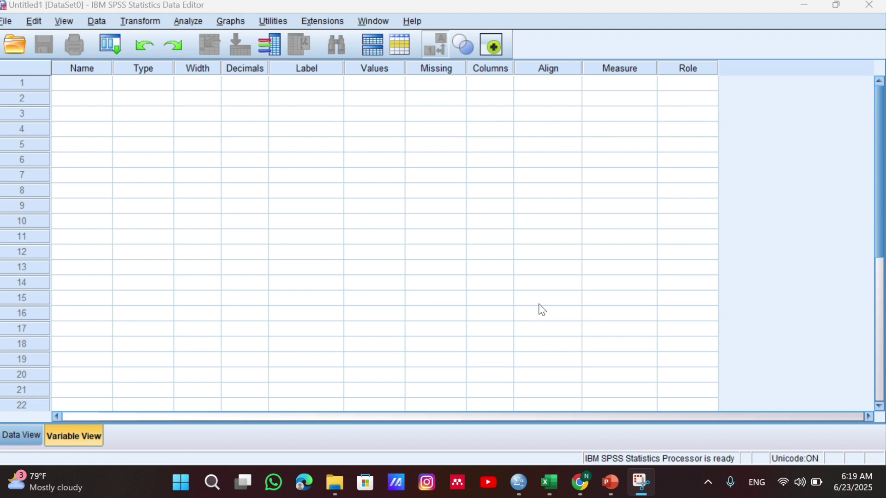
# Step: Switch to the Book1 workbook in Excel and check the X and Y columns on the uji Korelasi sheet
pyautogui.moveTo(550, 488)
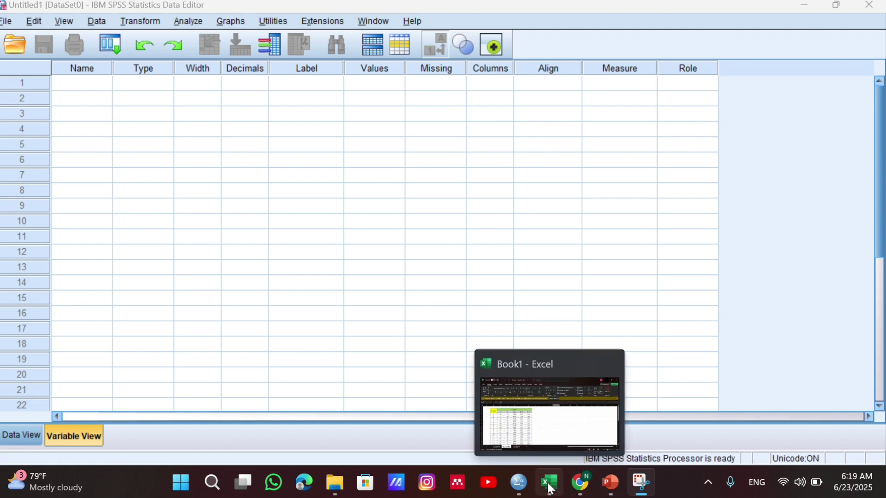
pyautogui.click(547, 409)
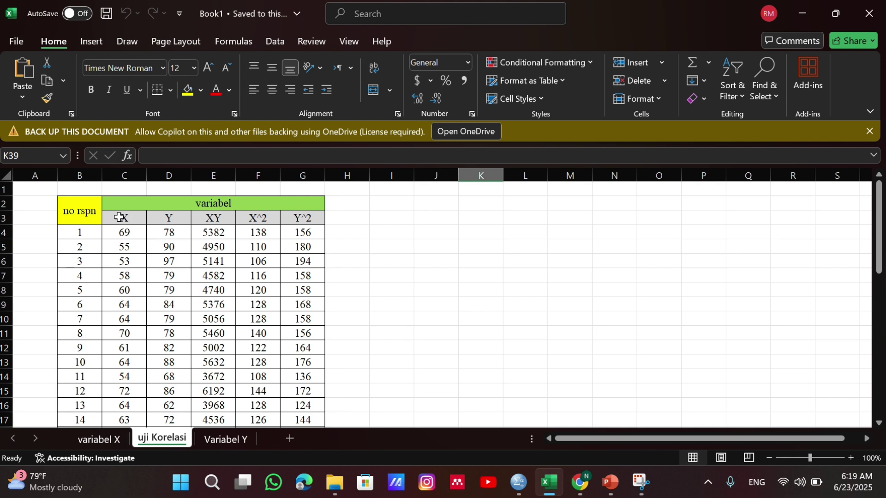
pyautogui.click(146, 237)
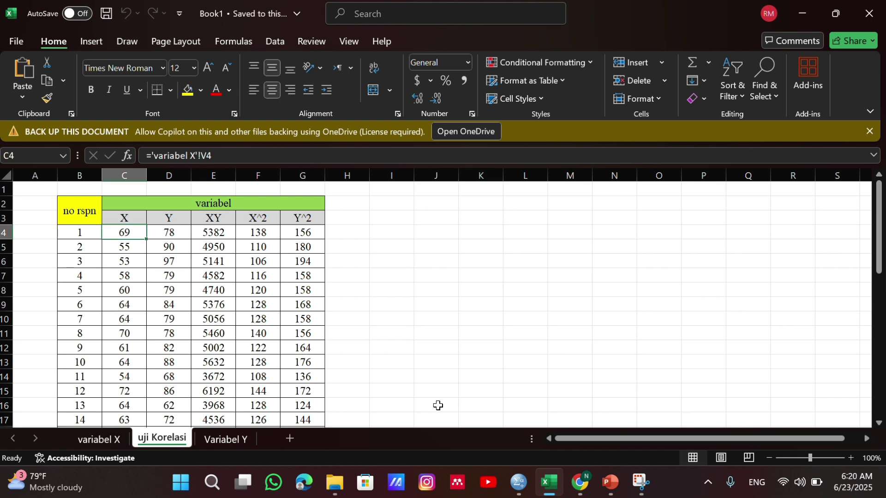
# Step: Switch to SPSS and define two variables named X and Y
pyautogui.click(518, 486)
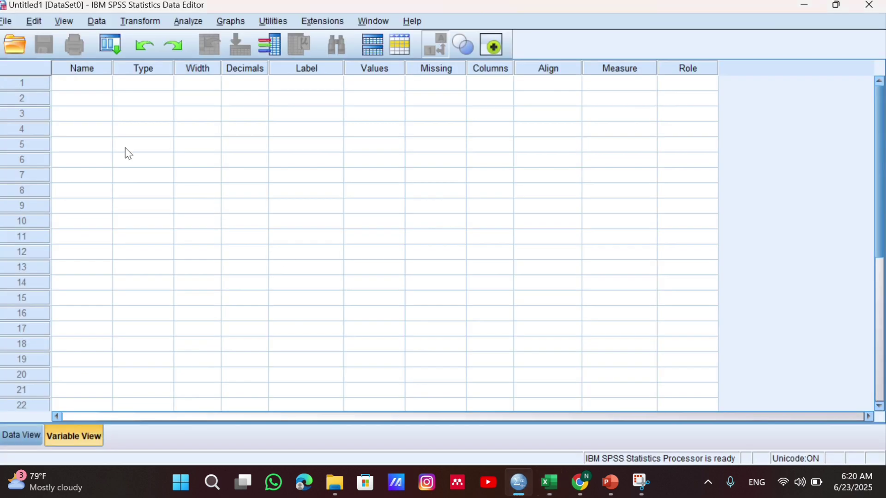
pyautogui.click(68, 85)
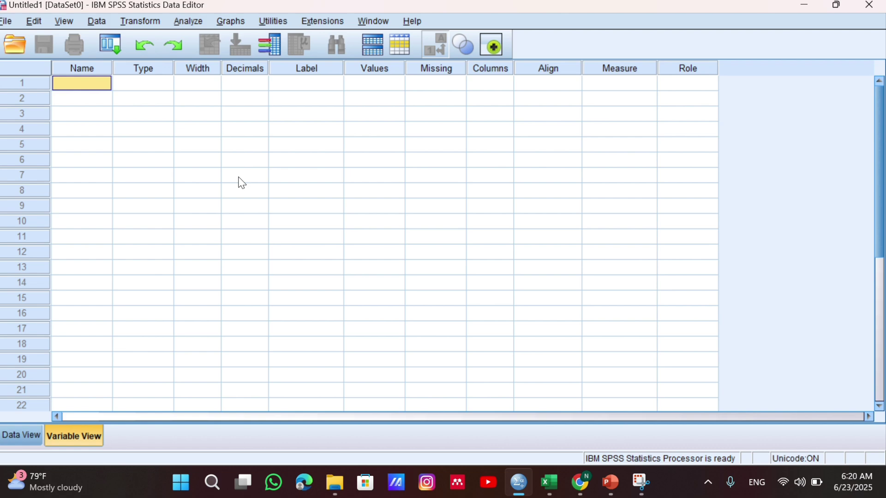
pyautogui.write('X')
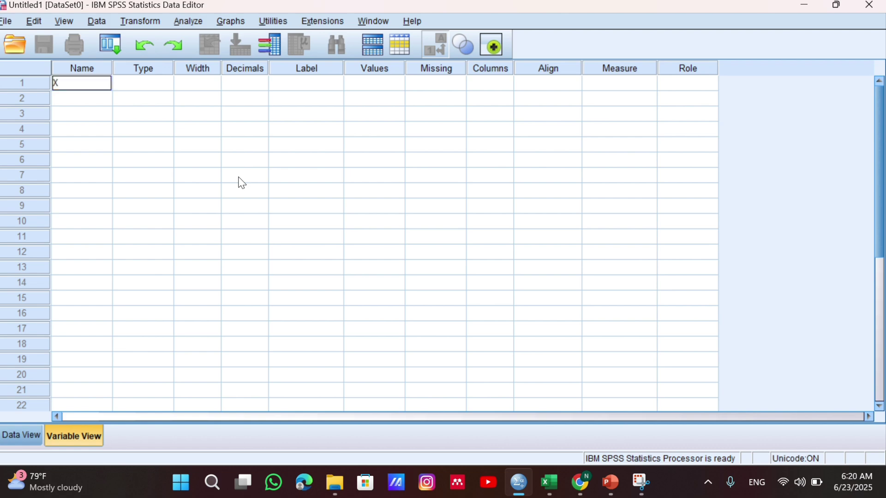
pyautogui.press('Return')
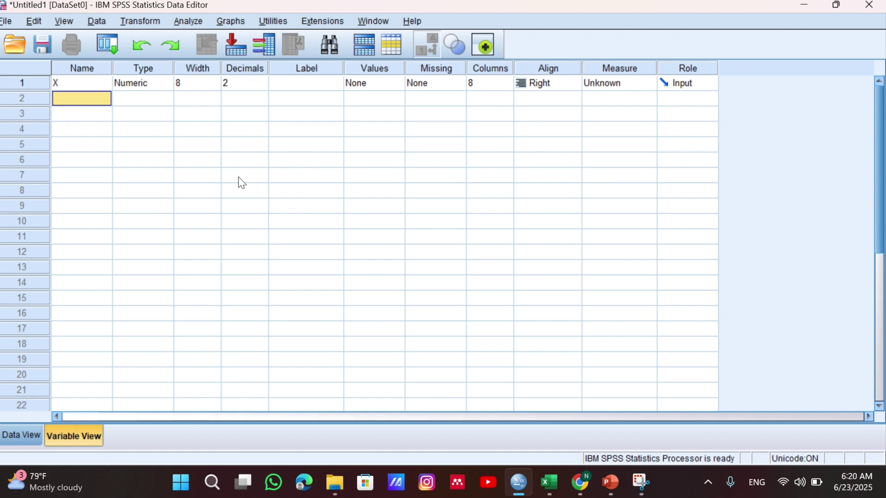
pyautogui.write('Y')
# Step: Set the decimals of variables X and Y to 0
pyautogui.click(240, 83)
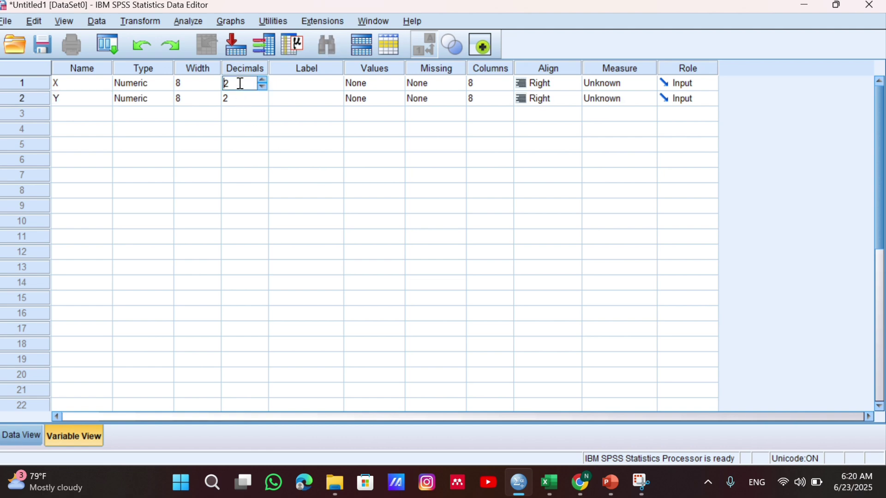
pyautogui.click(264, 85)
pyautogui.click(263, 85)
pyautogui.click(257, 97)
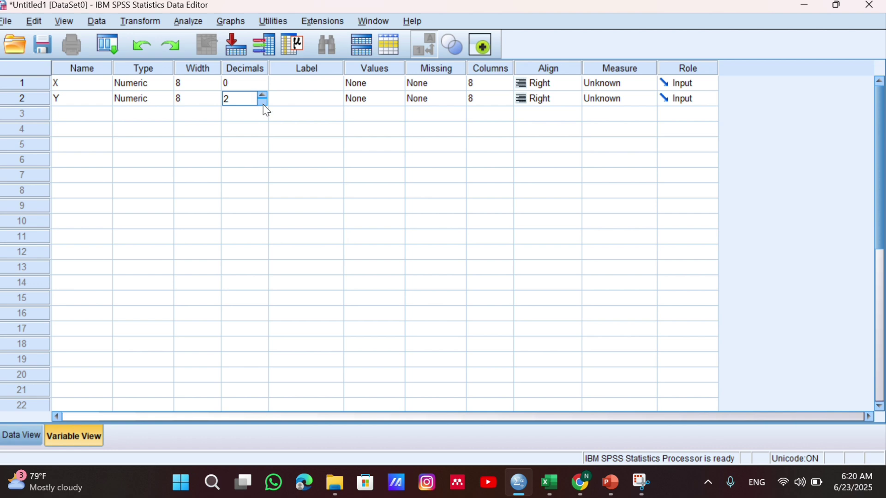
pyautogui.click(263, 103)
pyautogui.click(263, 103)
# Step: Label variable X as "Animasi"
pyautogui.click(299, 74)
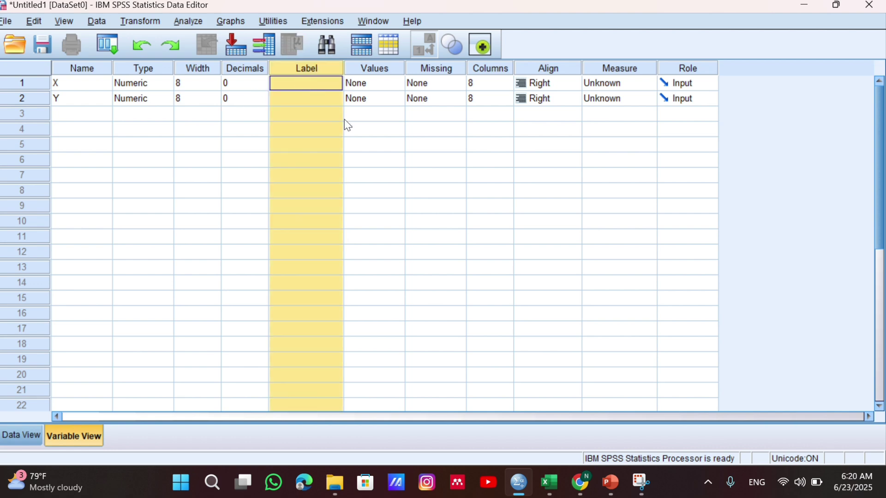
pyautogui.press('F2')
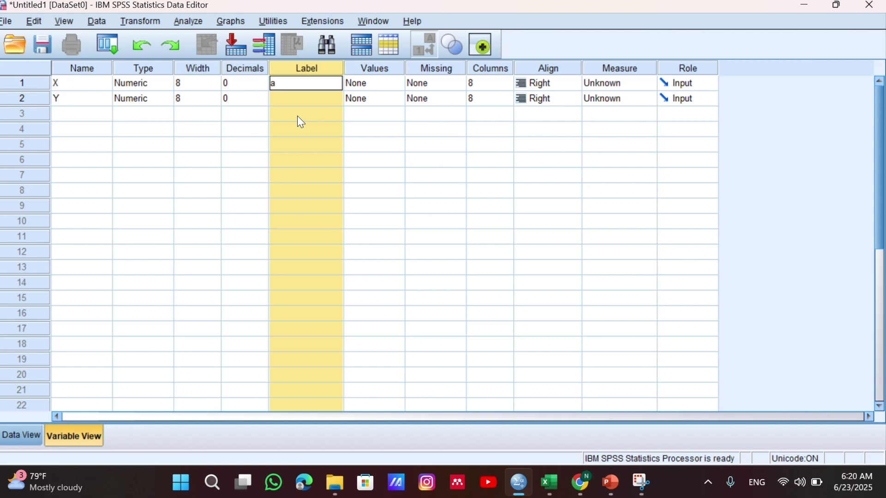
pyautogui.write('AN')
pyautogui.press('BackSpace')
pyautogui.write('imasi')
pyautogui.press('BackSpace')
pyautogui.press('BackSpace')
pyautogui.press('BackSpace')
pyautogui.press('BackSpace')
pyautogui.press('BackSpace')
pyautogui.write('nimasi')
pyautogui.press('Return')
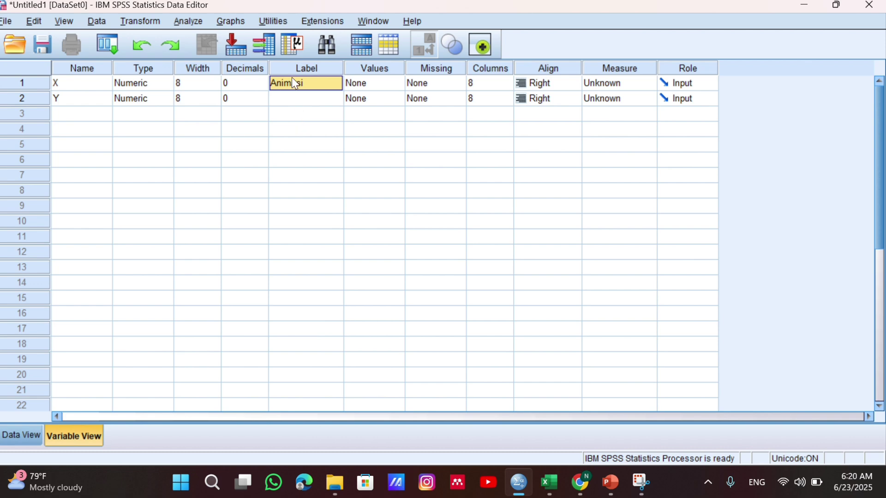
# Step: Label variable Y as "Hasil Belajar"
pyautogui.click(287, 98)
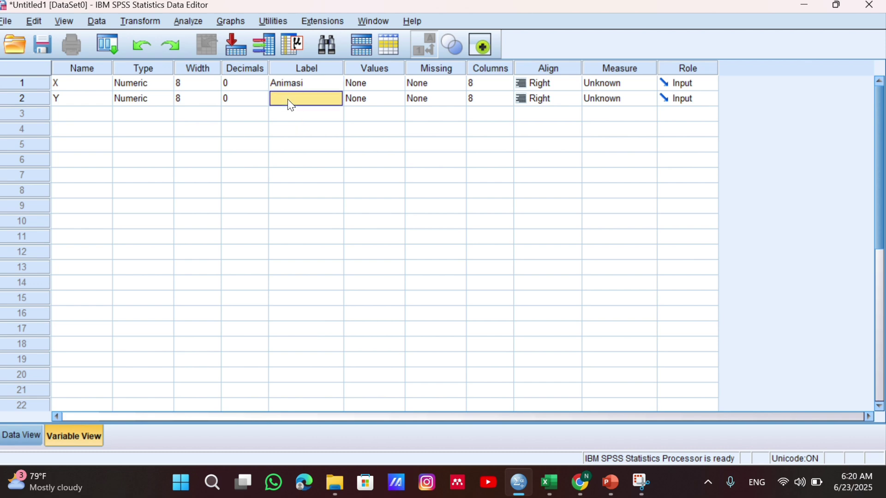
pyautogui.doubleClick(328, 103)
pyautogui.write('Hasil Belajar')
pyautogui.click(220, 163)
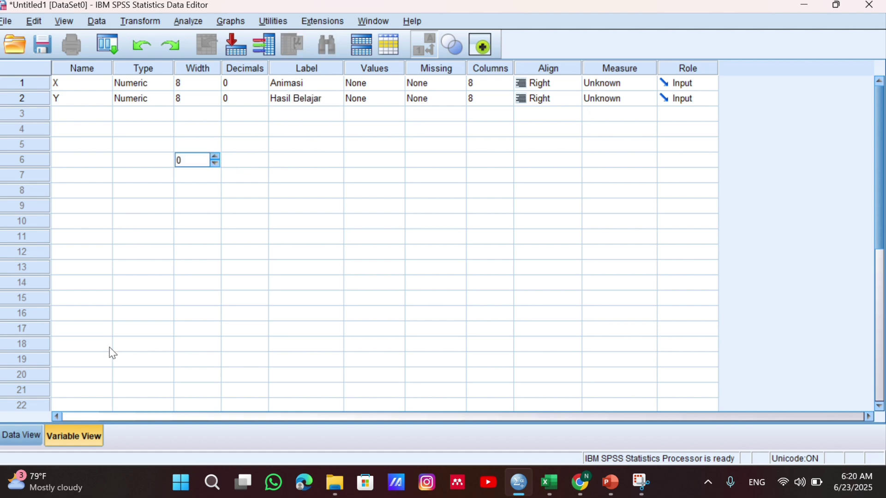
# Step: Switch to Excel and copy the X and Y values of all 40 respondents, cells C4:D43, on the uji Korelasi sheet
pyautogui.click(503, 445)
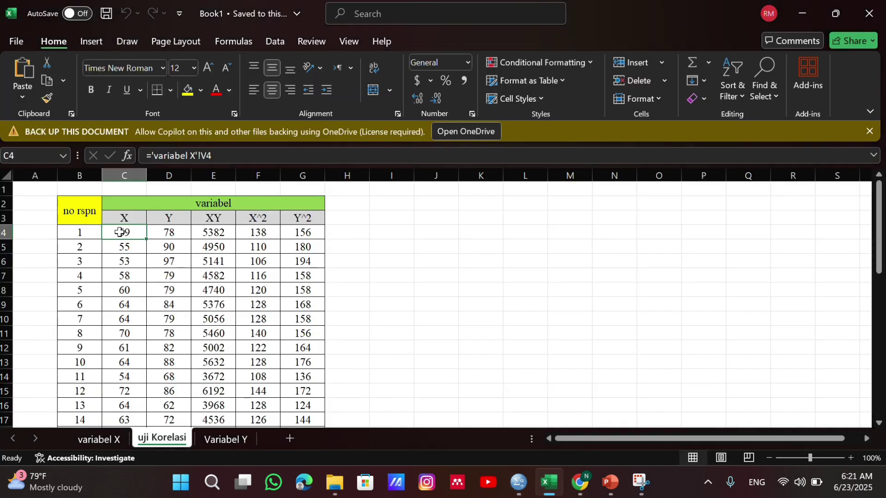
pyautogui.click(422, 283)
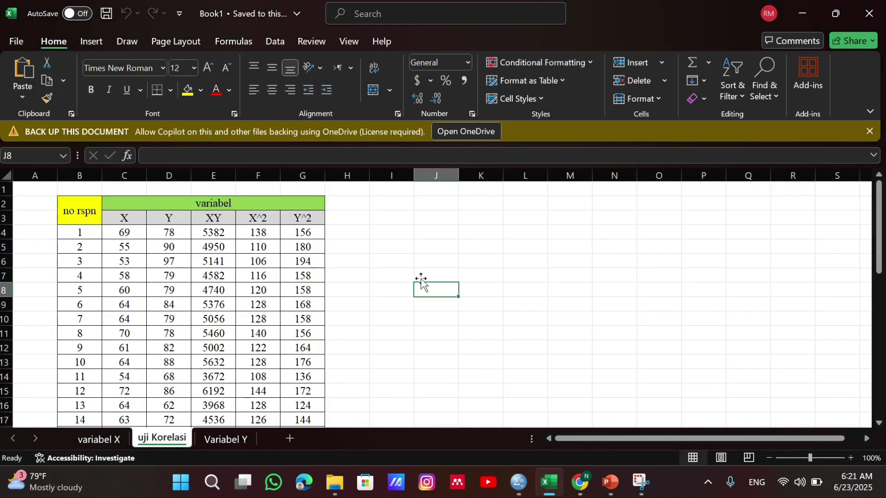
pyautogui.click(117, 237)
pyautogui.moveTo(117, 237); pyautogui.dragTo(172, 409)
pyautogui.hotkey('ctrl', 'c')
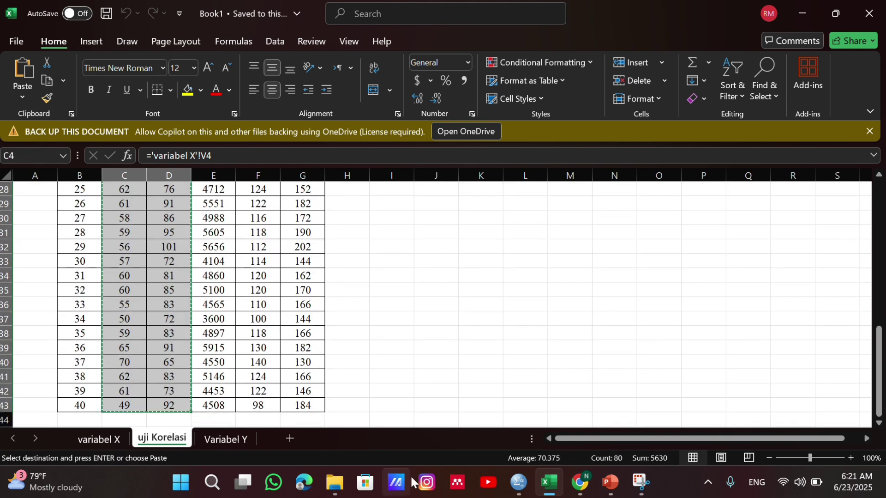
# Step: Switch to SPSS, paste the copied values into the X and Y data columns from row 1, and look over the pasted data
pyautogui.click(519, 482)
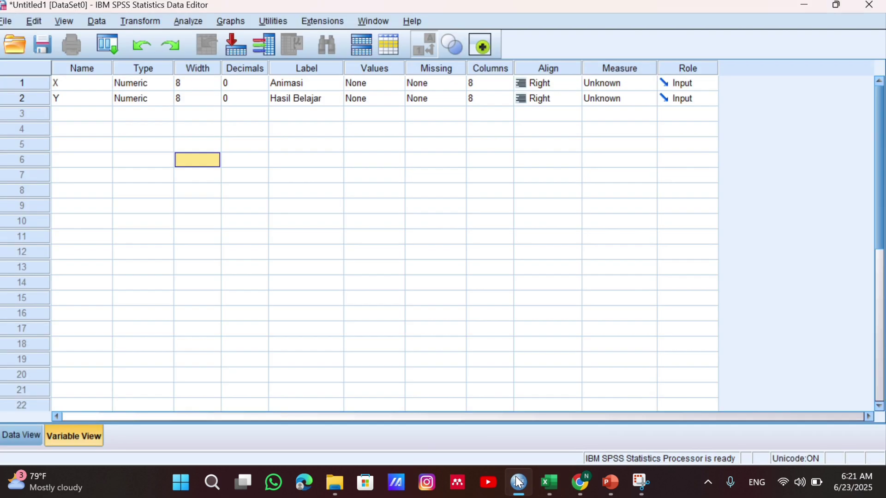
pyautogui.click(20, 434)
pyautogui.click(77, 100)
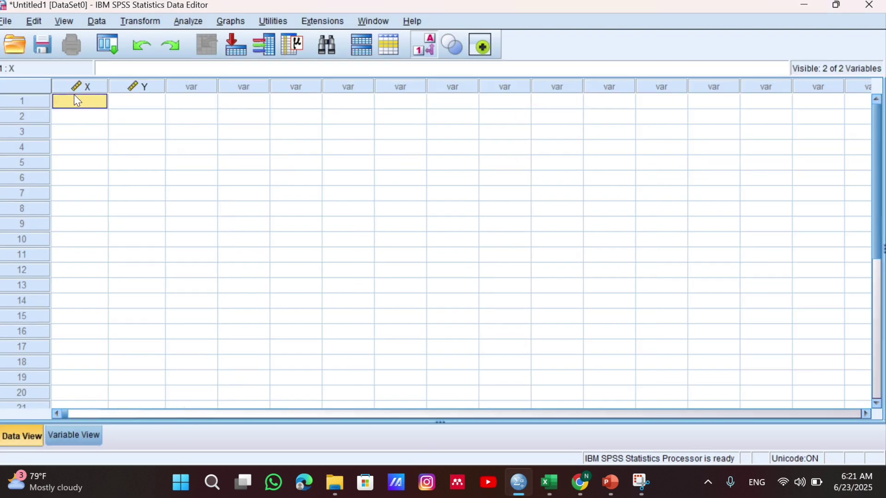
pyautogui.hotkey('ctrl', 'v')
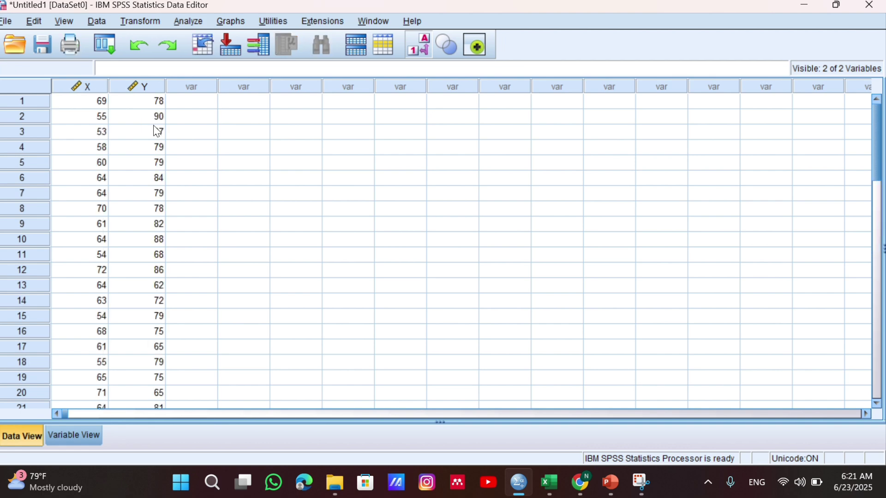
pyautogui.scroll(-1, 287, 175)
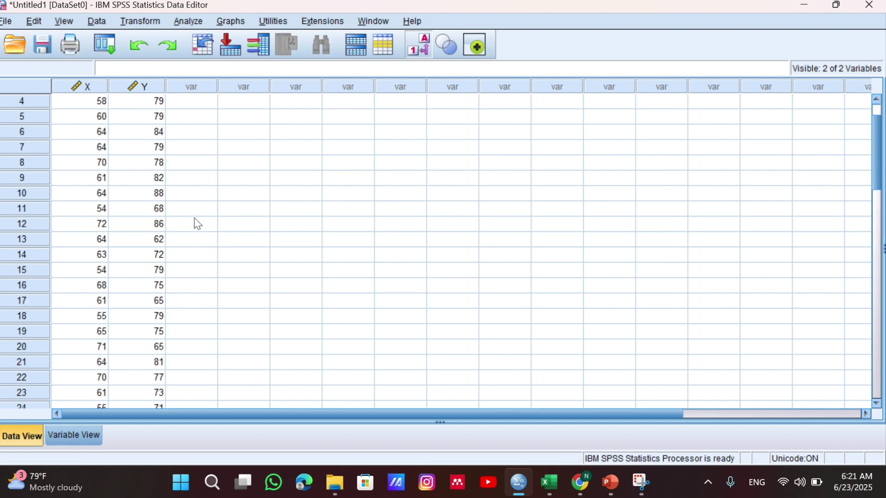
pyautogui.scroll(1, 193, 218)
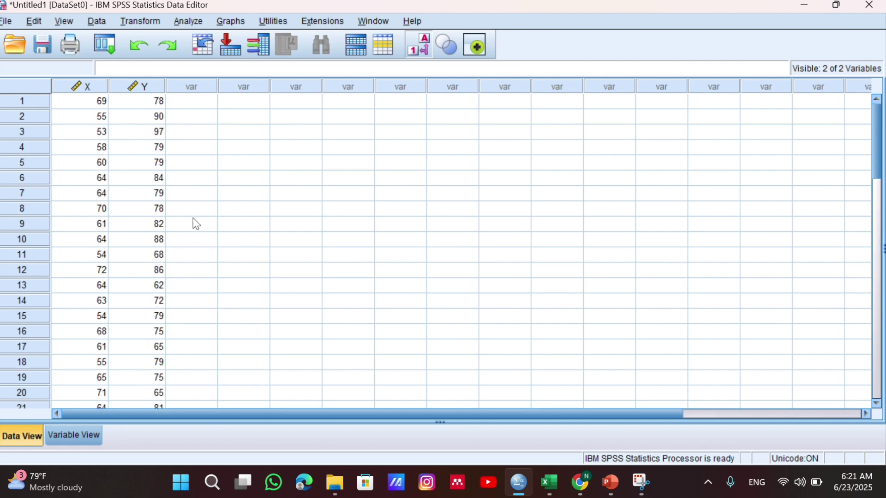
pyautogui.click(65, 431)
pyautogui.click(29, 430)
# Step: Start a bivariate correlation analysis and add Animasi [X] and Hasil Belajar [Y] as its variables
pyautogui.click(198, 23)
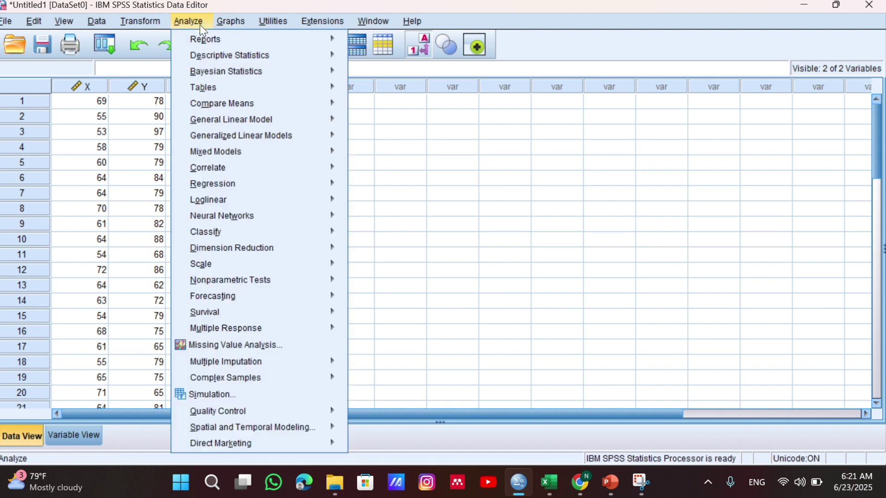
pyautogui.click(197, 21)
pyautogui.click(194, 19)
pyautogui.moveTo(197, 46)
pyautogui.moveTo(215, 164)
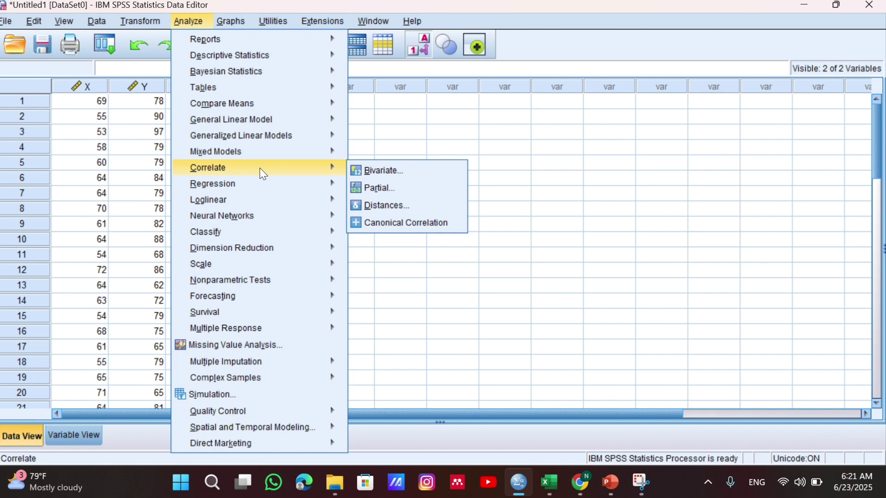
pyautogui.click(399, 174)
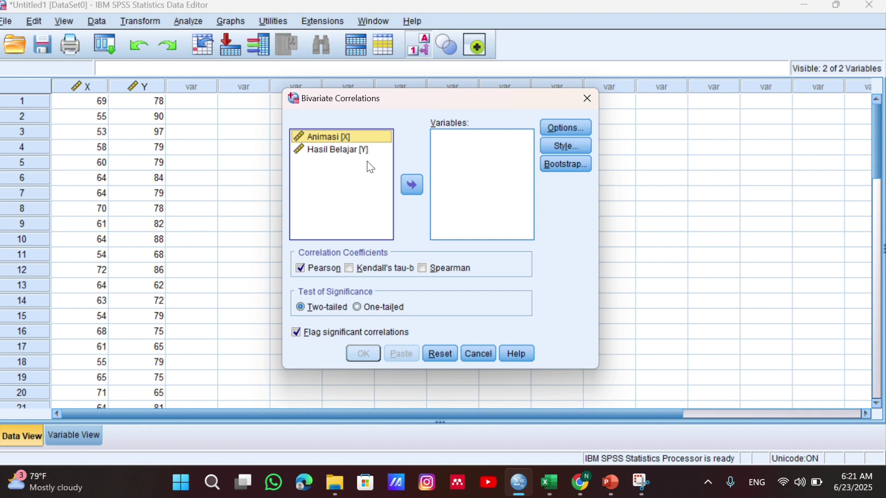
pyautogui.keyDown('shift'); pyautogui.click(350, 146); pyautogui.keyUp('shift')
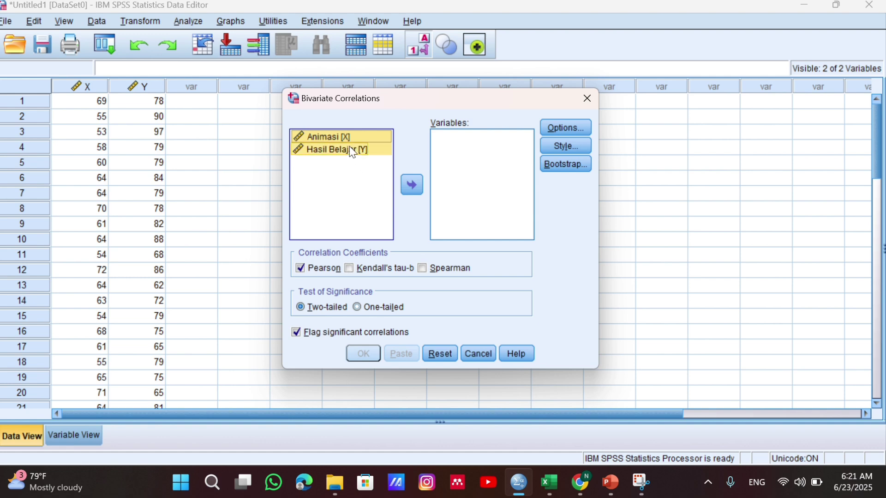
pyautogui.click(413, 184)
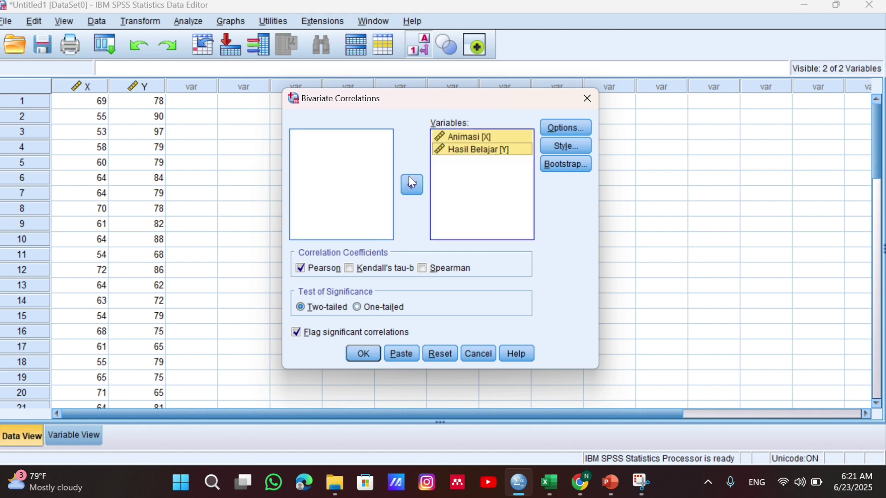
# Step: Include means and standard deviations in the correlation statistics and run the two-tailed Pearson analysis
pyautogui.click(572, 128)
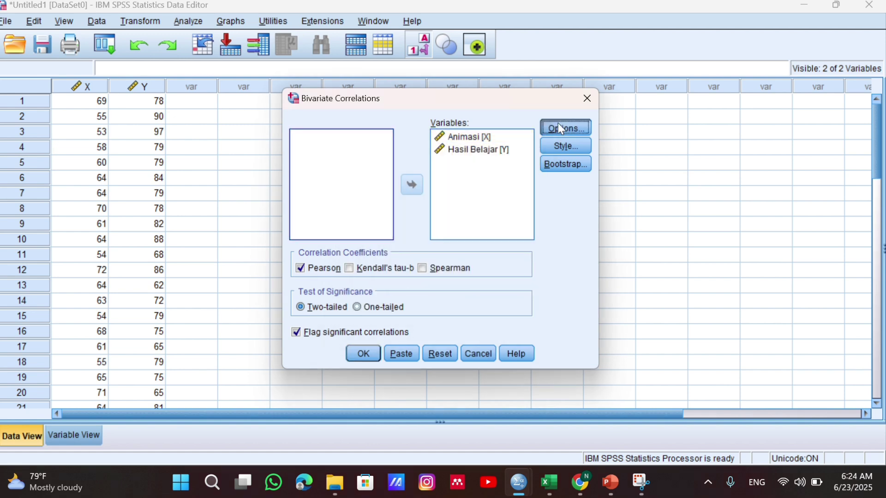
pyautogui.click(558, 124)
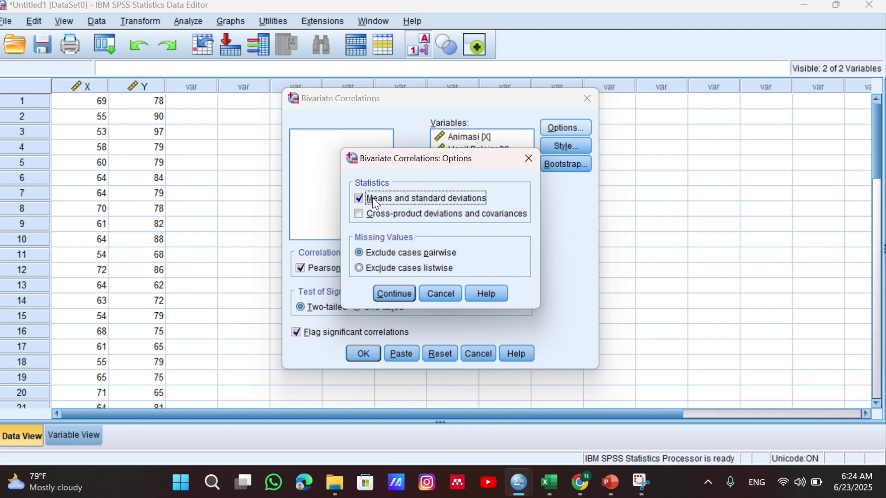
pyautogui.click(396, 294)
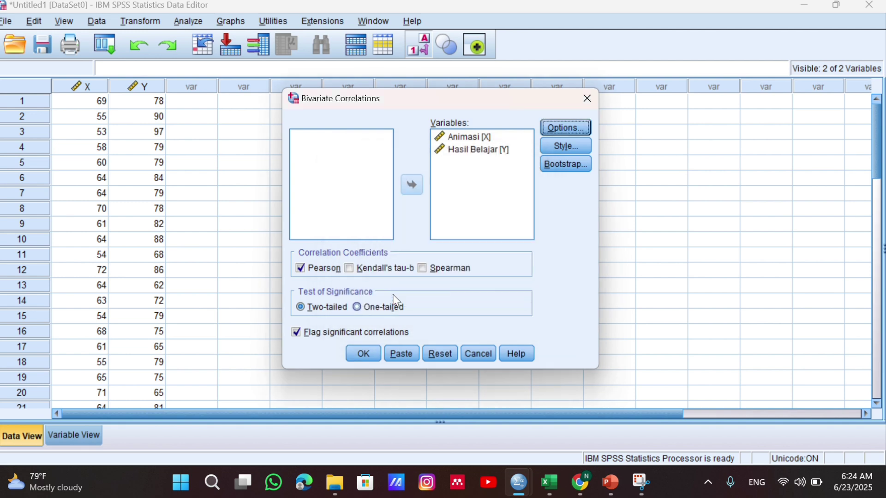
pyautogui.click(362, 354)
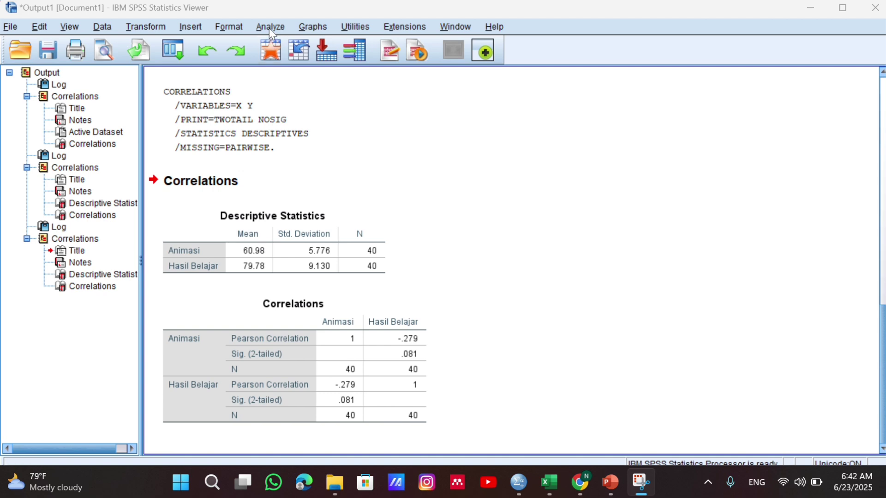
# Step: Start a Means comparison with Hasil Belajar [Y] as the dependent variable and Animasi [X] as the independent variable
pyautogui.click(270, 28)
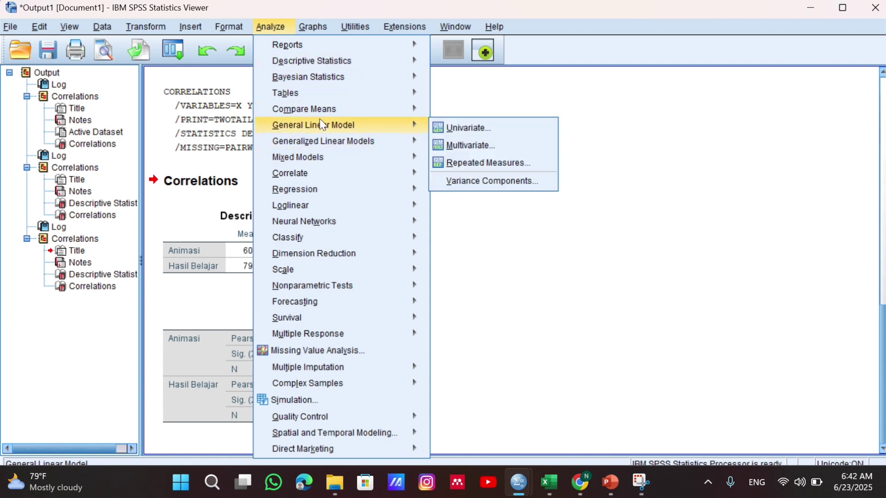
pyautogui.moveTo(325, 115)
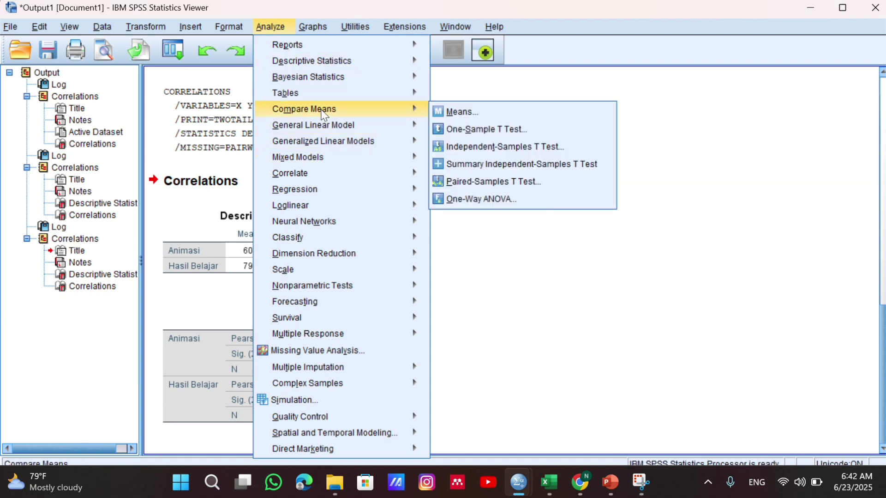
pyautogui.click(453, 111)
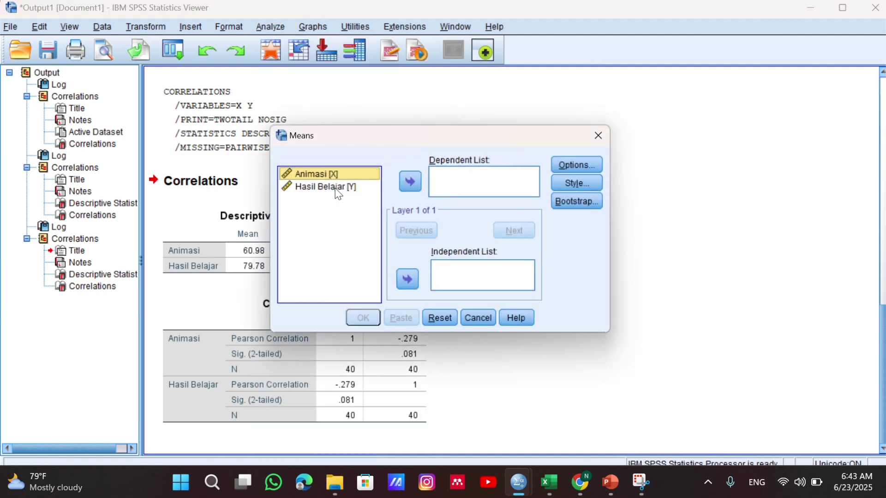
pyautogui.keyDown('shift'); pyautogui.click(334, 188); pyautogui.keyUp('shift')
pyautogui.click(459, 111)
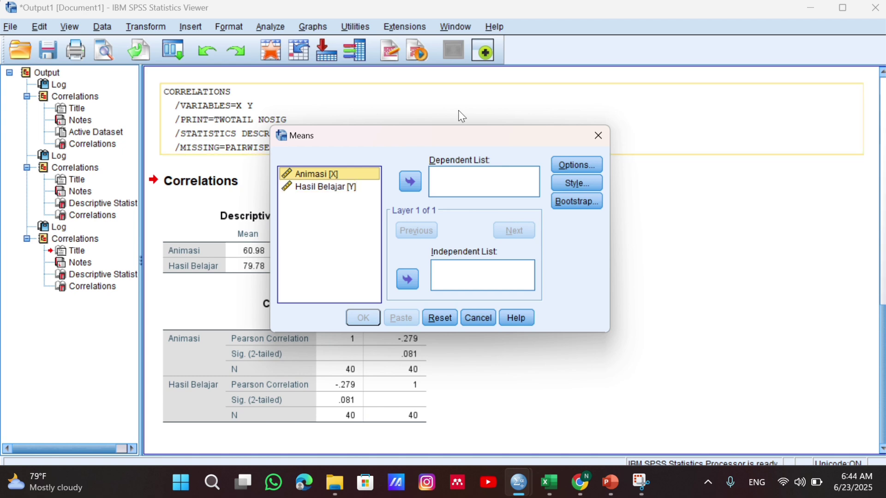
pyautogui.click(346, 187)
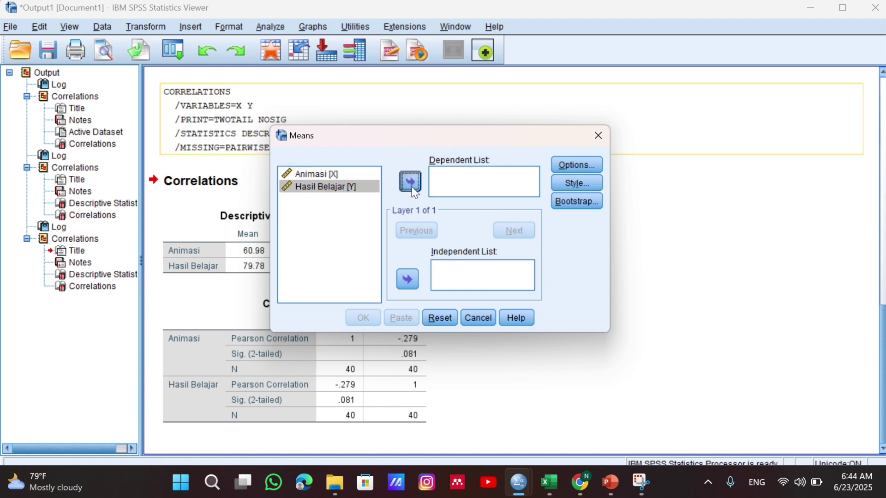
pyautogui.click(412, 187)
pyautogui.click(343, 174)
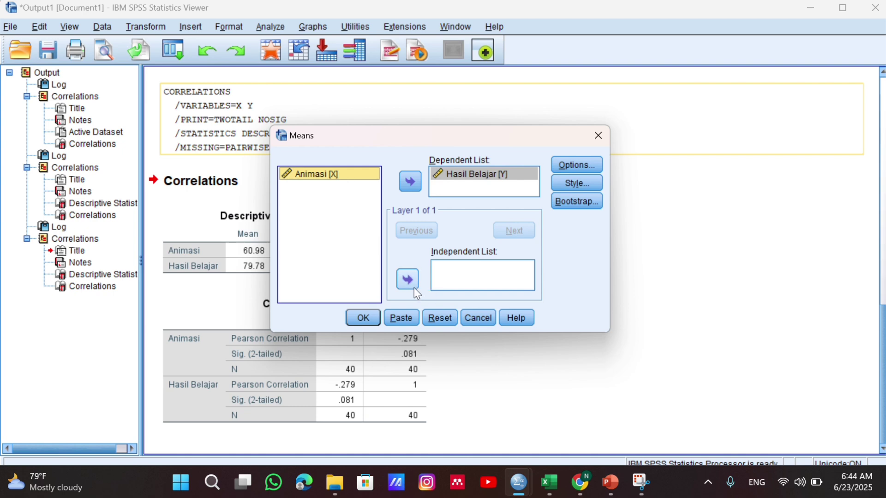
pyautogui.click(409, 280)
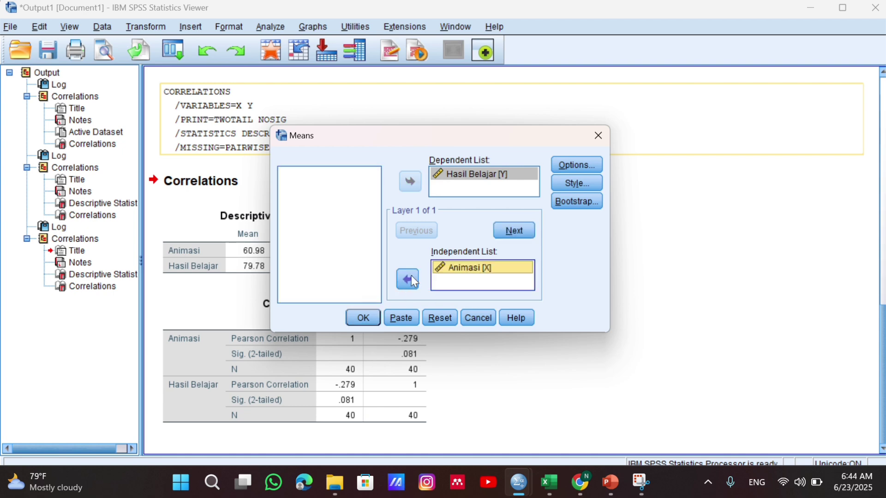
# Step: Include the Anova table and eta and the test for linearity, run the Means comparison and look over its output
pyautogui.click(574, 182)
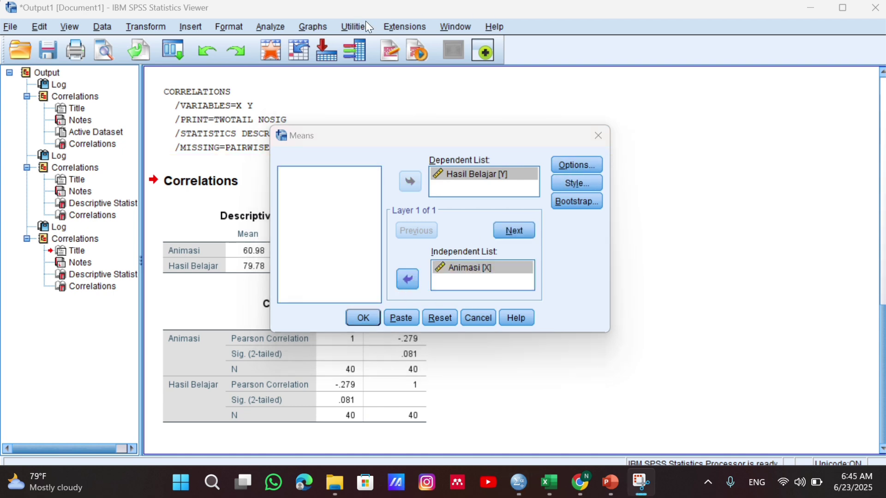
pyautogui.click(580, 165)
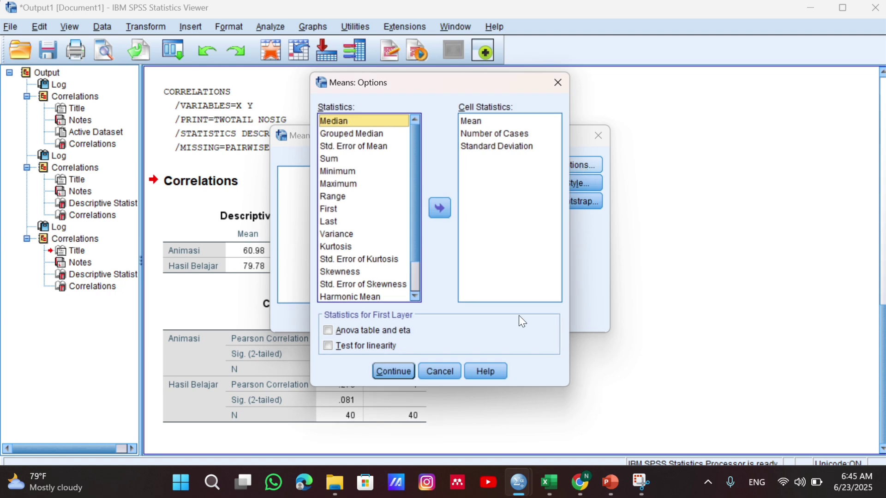
pyautogui.click(369, 331)
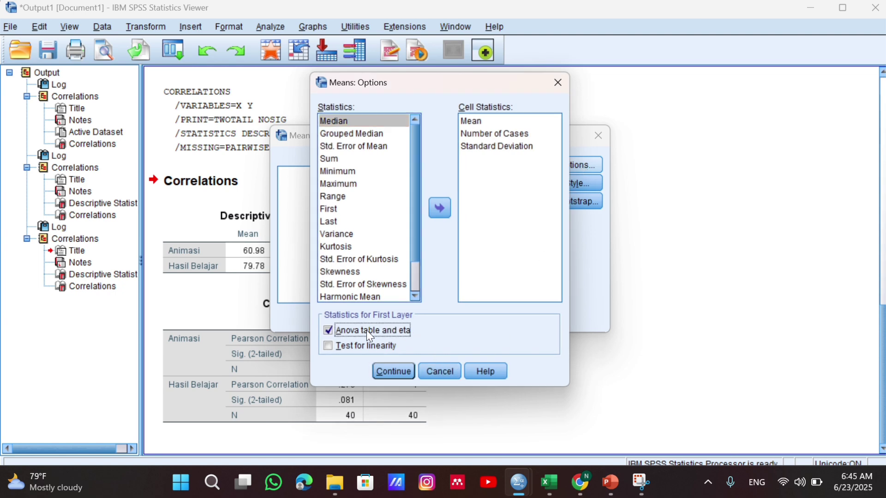
pyautogui.click(347, 347)
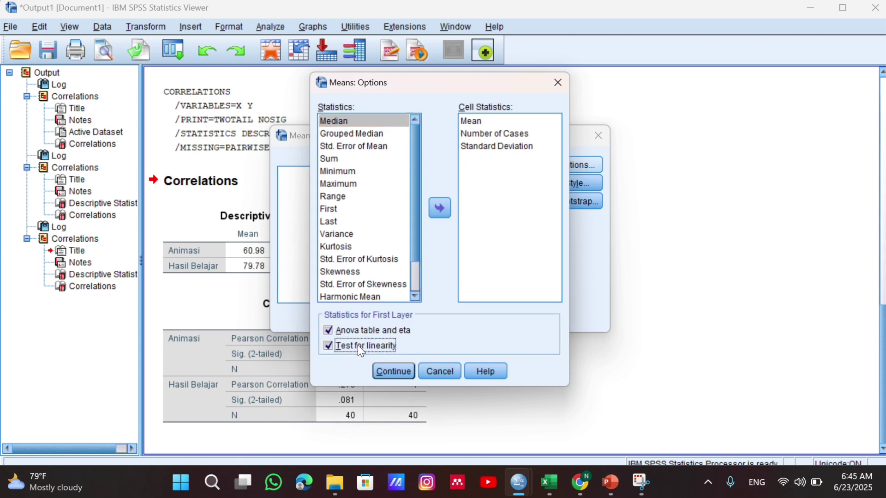
pyautogui.click(397, 375)
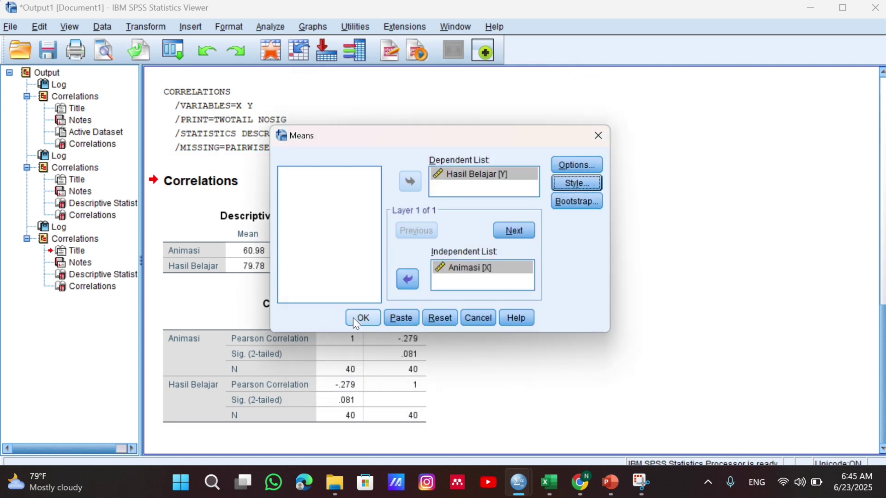
pyautogui.click(357, 318)
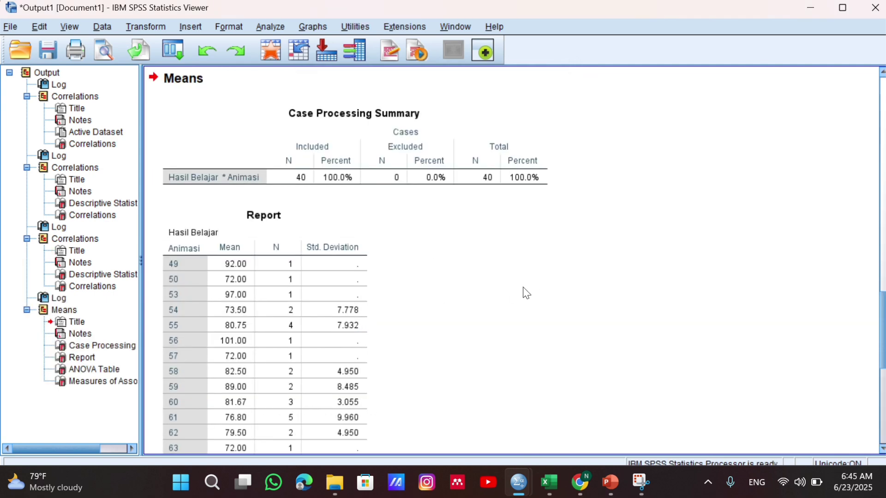
pyautogui.scroll(-8, 447, 263)
pyautogui.scroll(12, 447, 266)
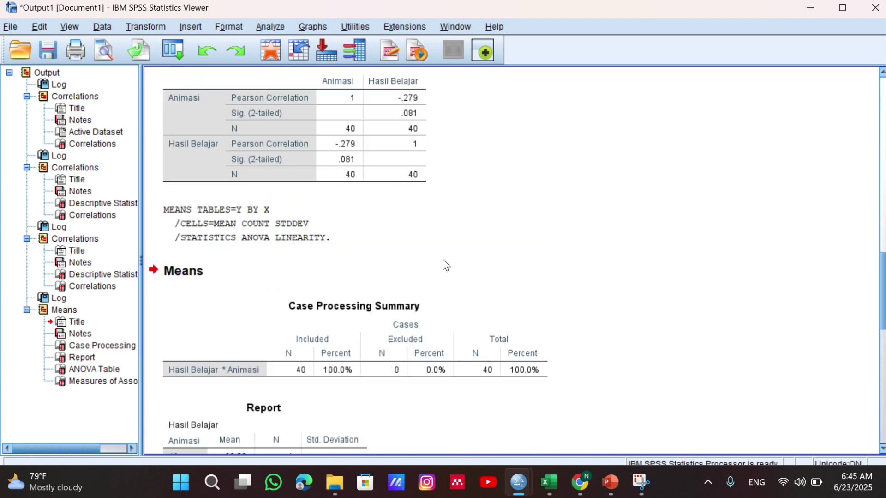
pyautogui.scroll(-10, 447, 265)
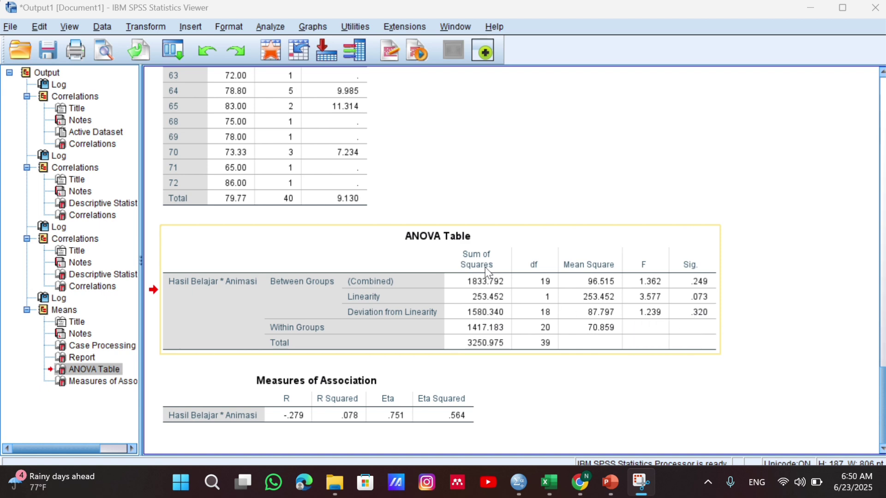
pyautogui.scroll(10, 485, 267)
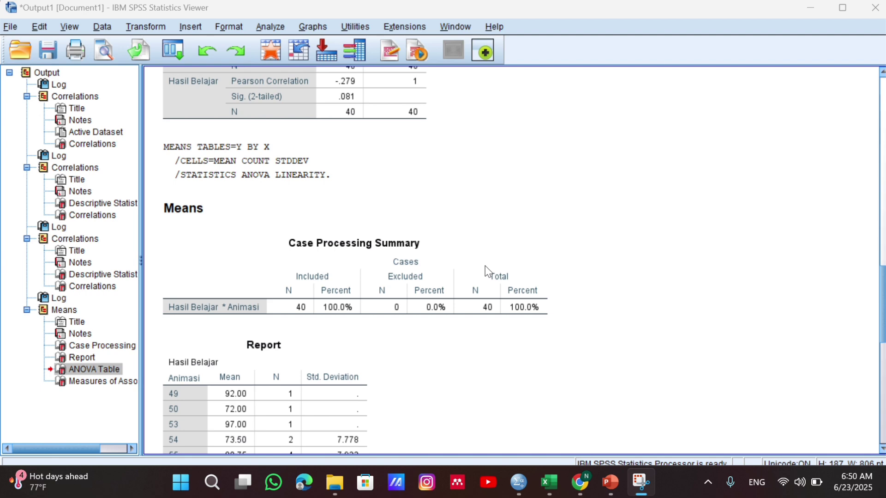
pyautogui.scroll(-10, 486, 266)
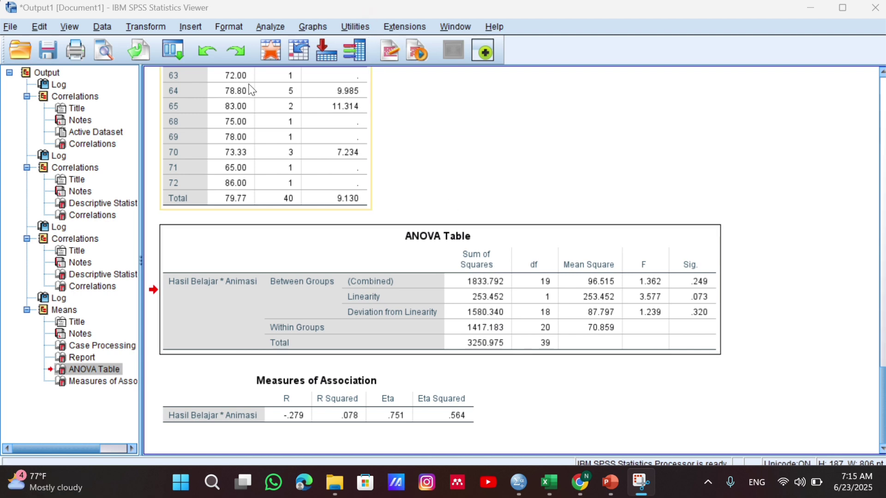
# Step: Start an Explore analysis from the descriptive statistics and add Animasi [X] and Hasil Belajar [Y] as dependent variables
pyautogui.click(269, 25)
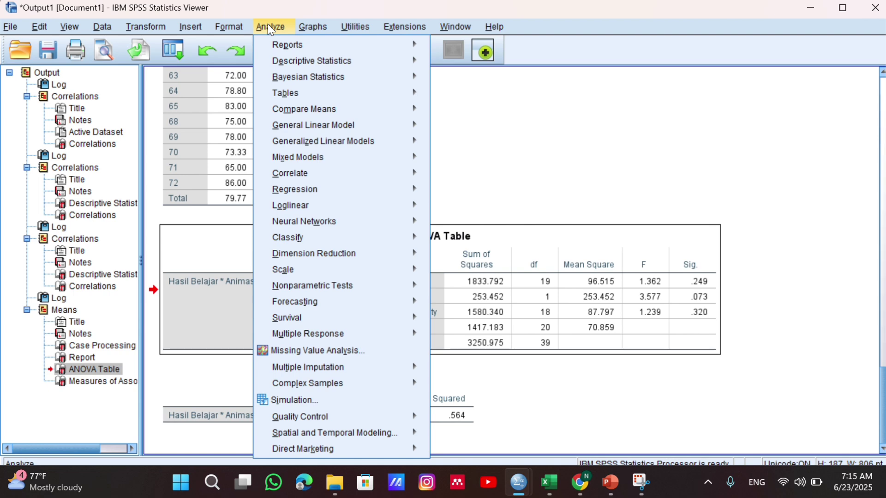
pyautogui.moveTo(413, 76)
pyautogui.moveTo(422, 62)
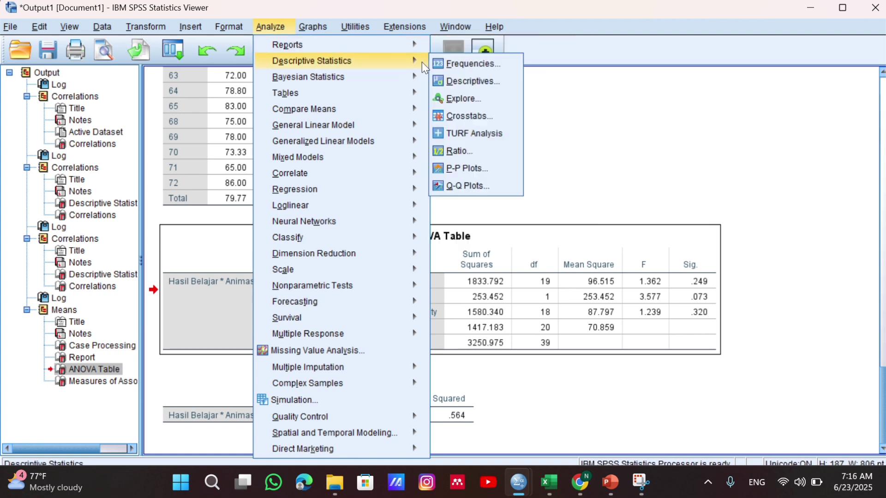
pyautogui.click(444, 100)
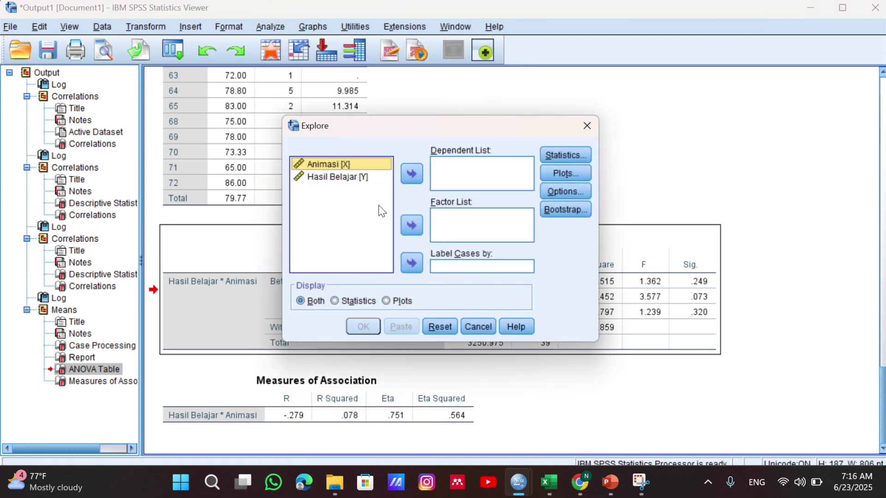
pyautogui.click(310, 182)
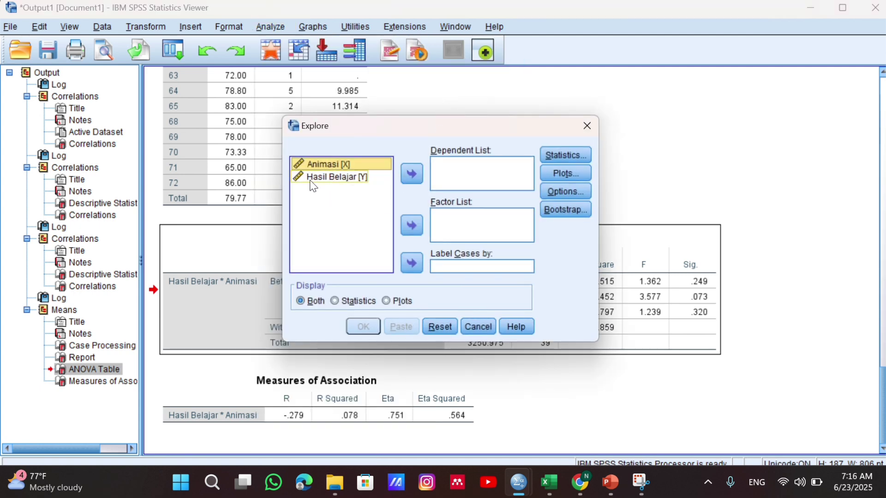
pyautogui.keyDown('shift'); pyautogui.click(311, 181); pyautogui.keyUp('shift')
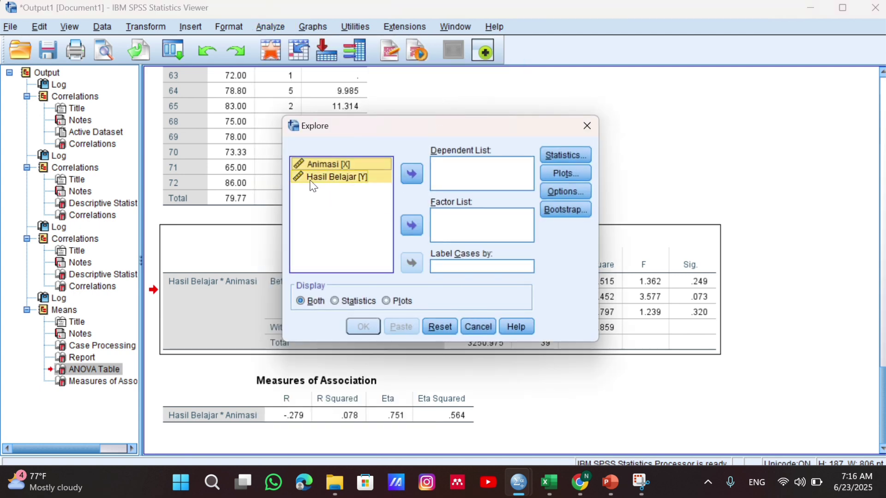
pyautogui.click(411, 181)
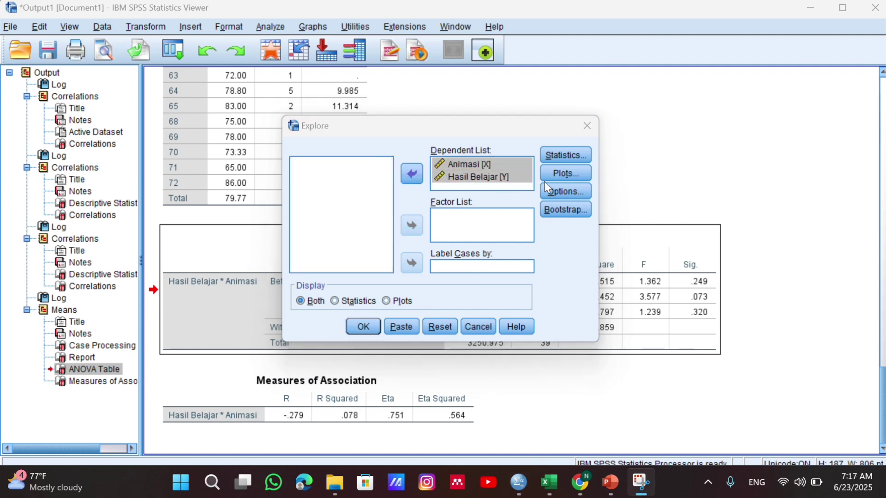
# Step: Include normality plots with tests and run the Explore analysis
pyautogui.click(566, 174)
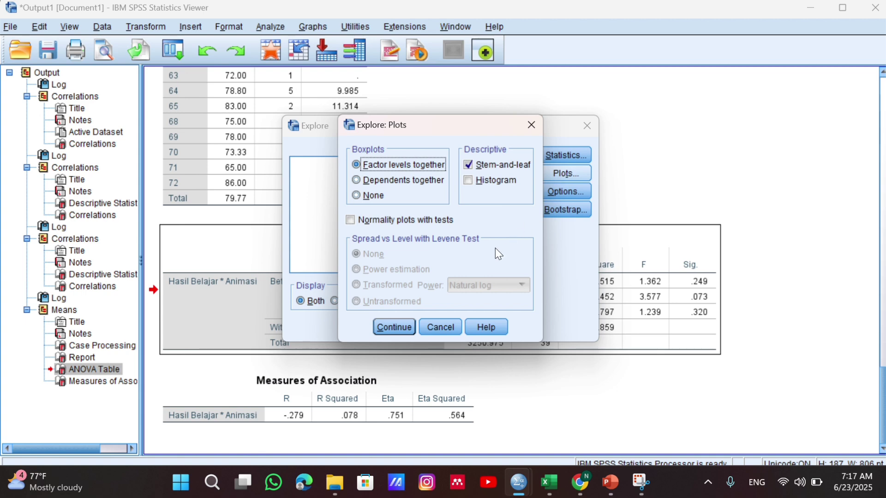
pyautogui.click(352, 225)
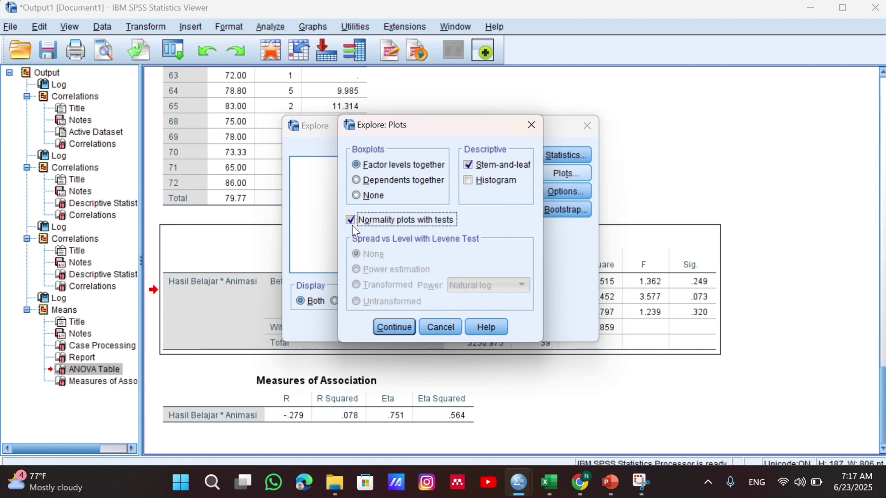
pyautogui.click(395, 325)
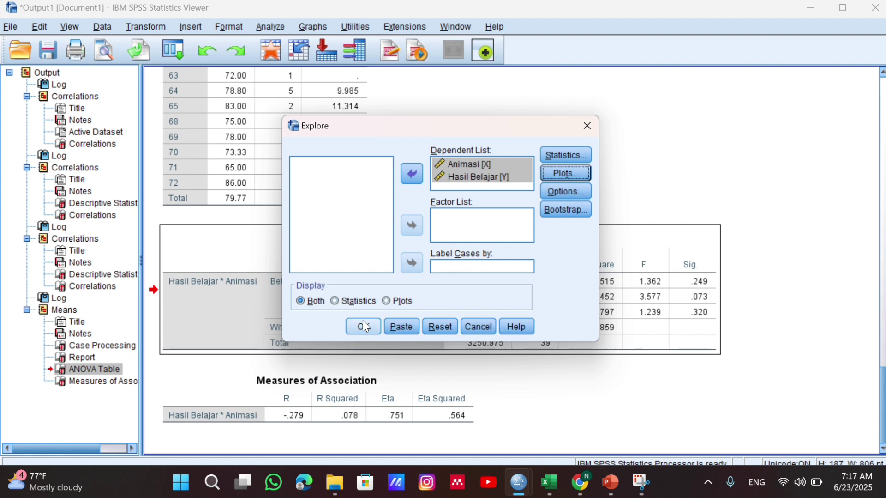
pyautogui.click(364, 326)
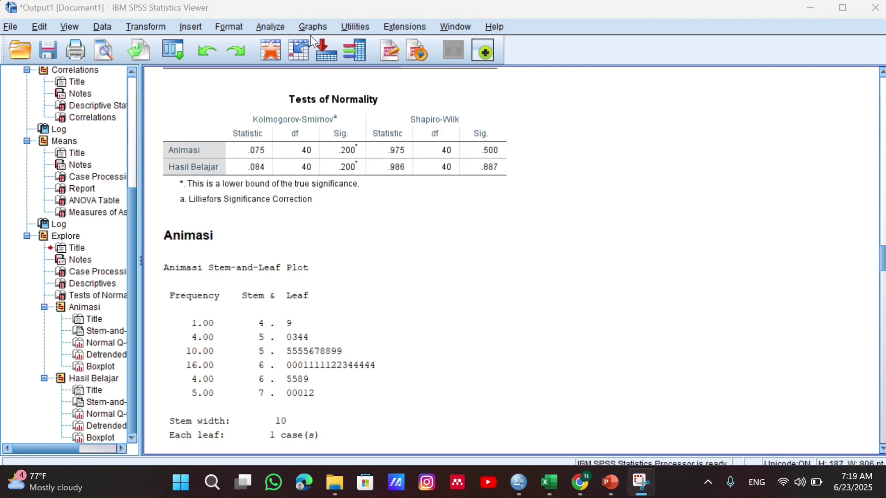
# Step: Start a linear regression with Animasi [X] as the independent variable and Hasil Belajar [Y] as the dependent variable
pyautogui.click(272, 27)
pyautogui.moveTo(416, 190)
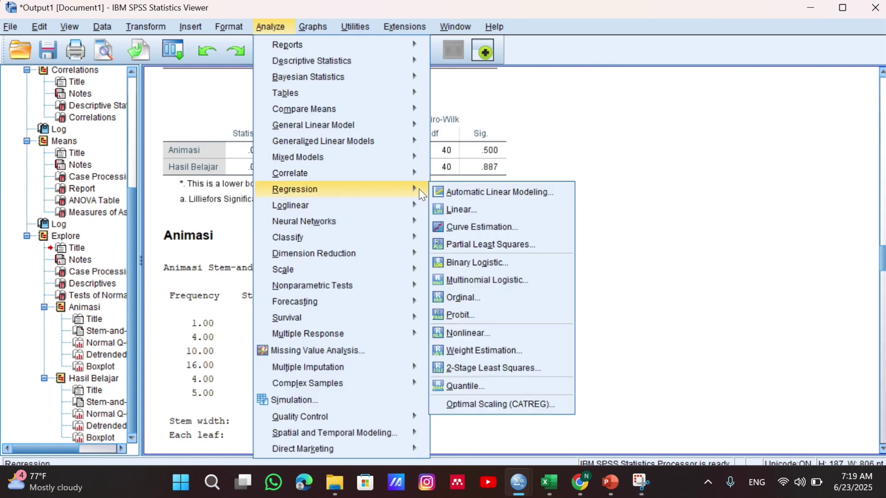
pyautogui.click(450, 210)
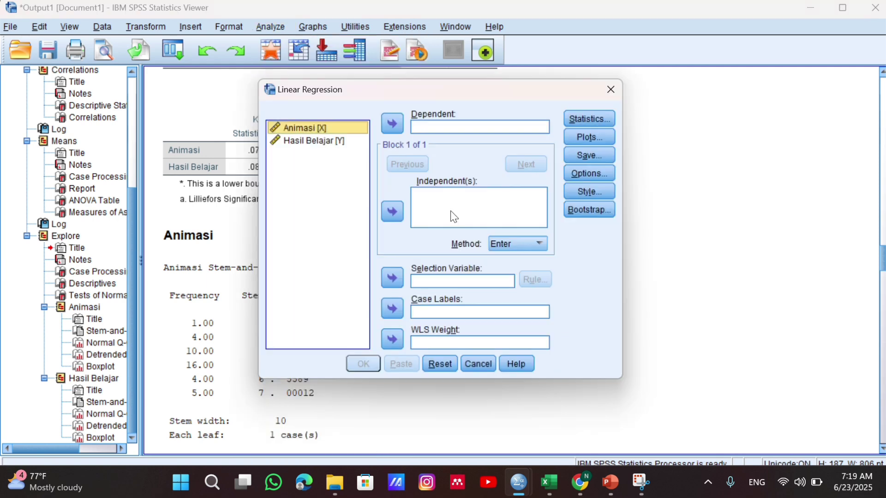
pyautogui.click(351, 142)
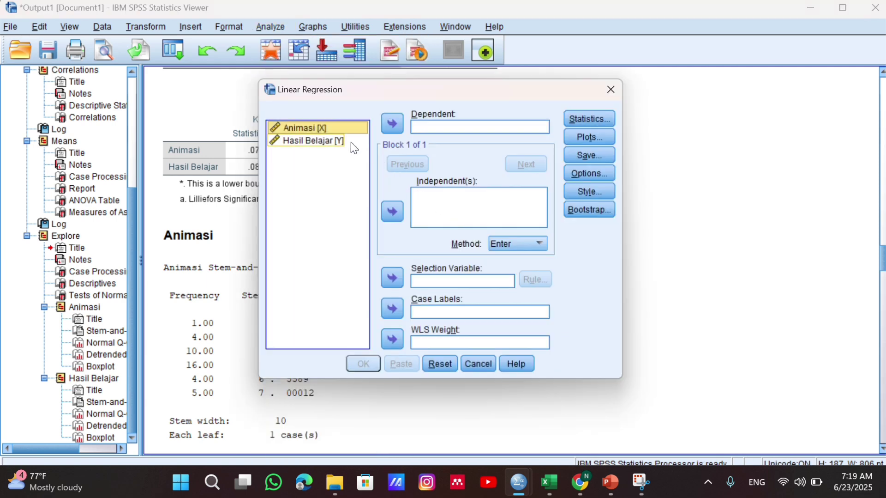
pyautogui.click(328, 132)
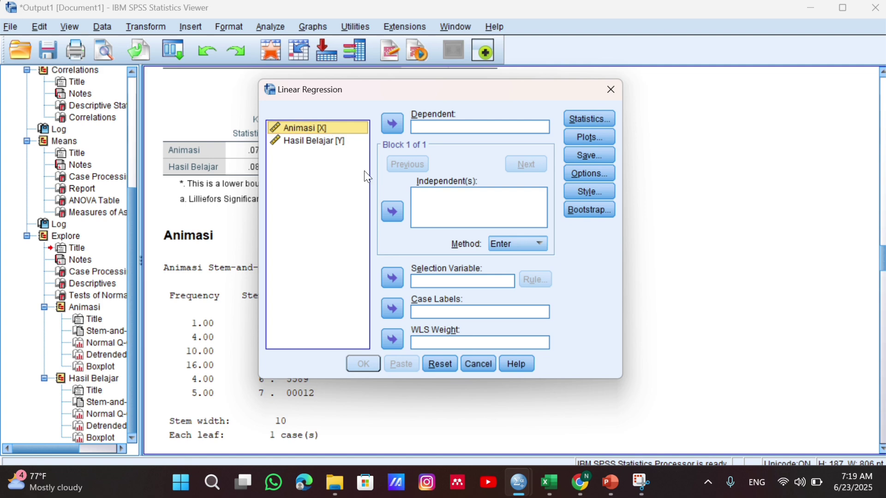
pyautogui.click(392, 213)
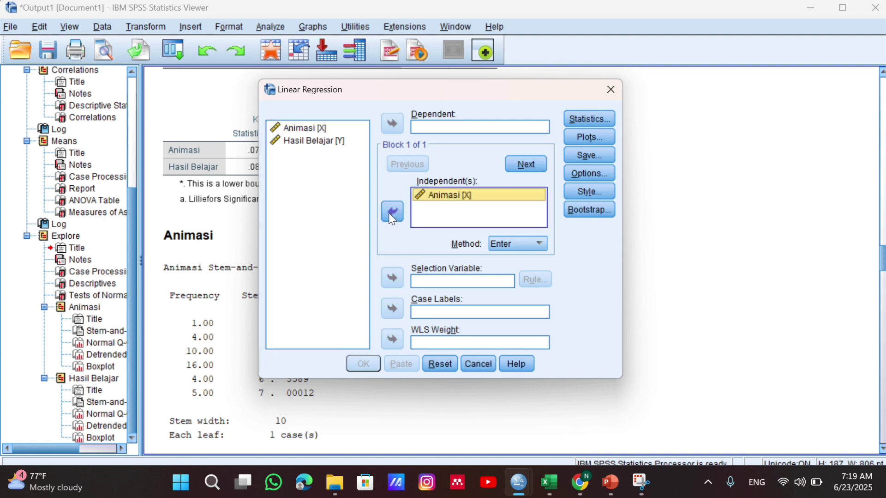
pyautogui.click(326, 140)
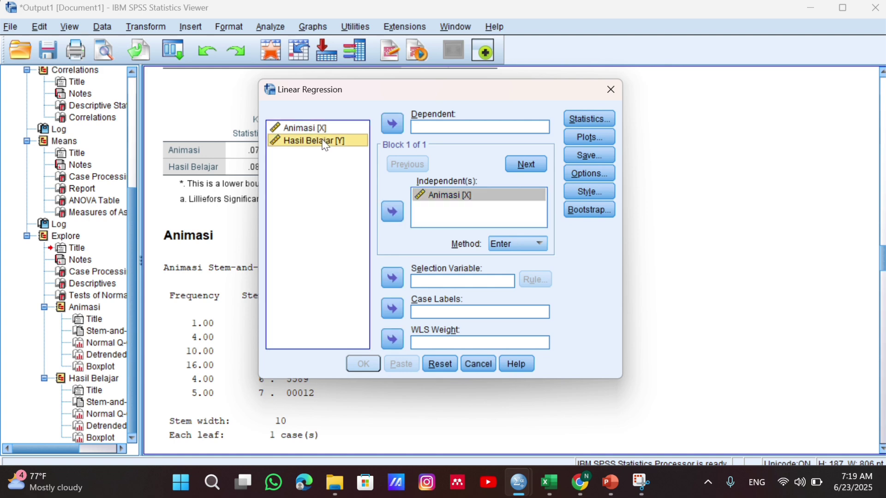
pyautogui.click(395, 123)
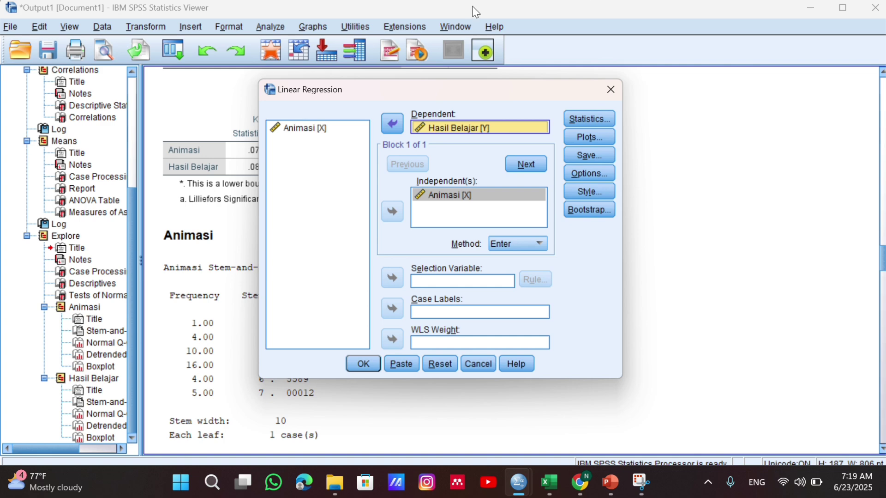
pyautogui.click(369, 14)
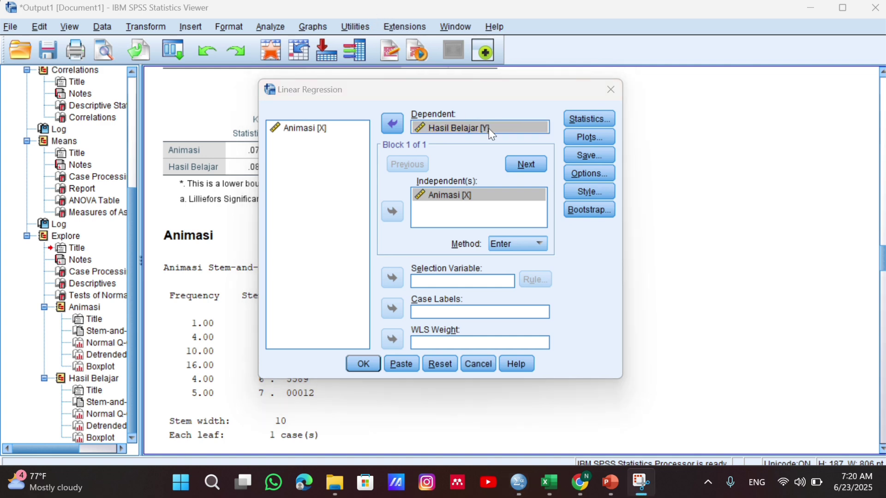
# Step: Add a regression scatterplot with *SRESID on the Y axis and *ZPRED on the X axis, and run the linear regression
pyautogui.click(594, 136)
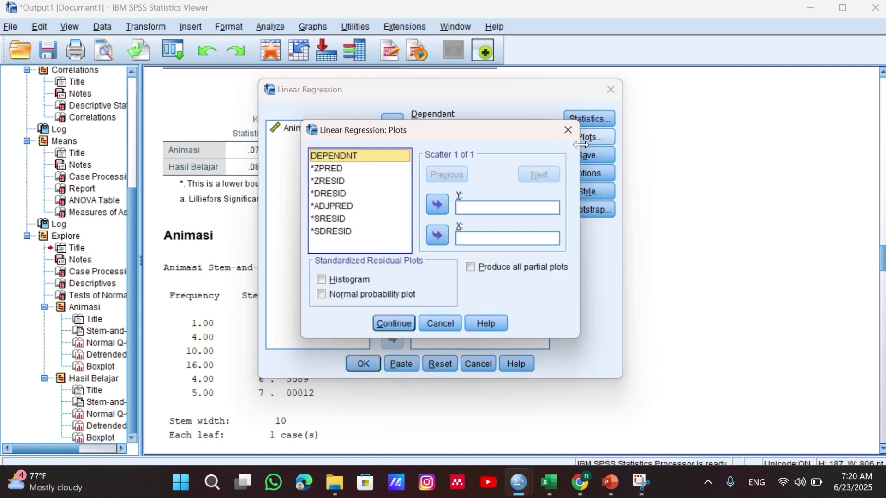
pyautogui.click(340, 169)
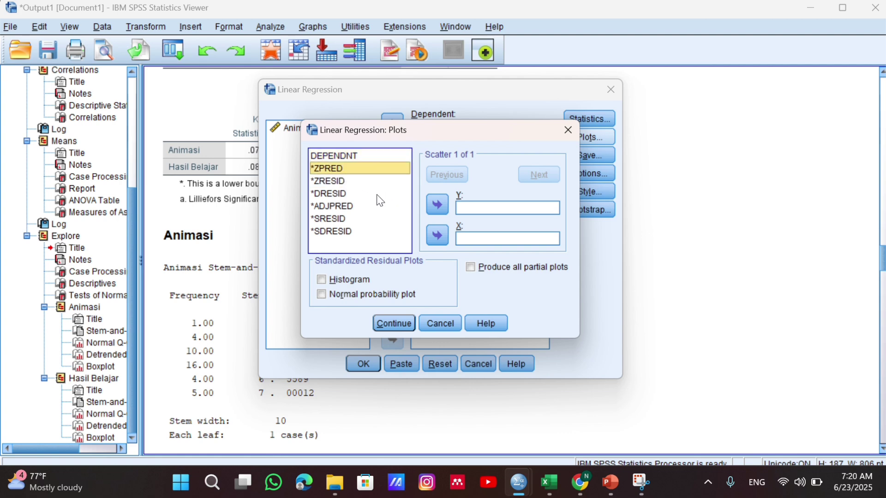
pyautogui.click(431, 229)
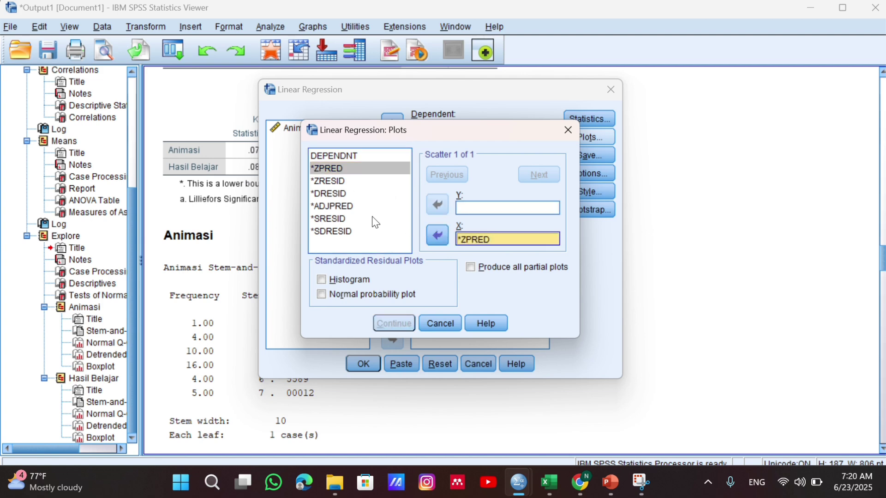
pyautogui.click(348, 220)
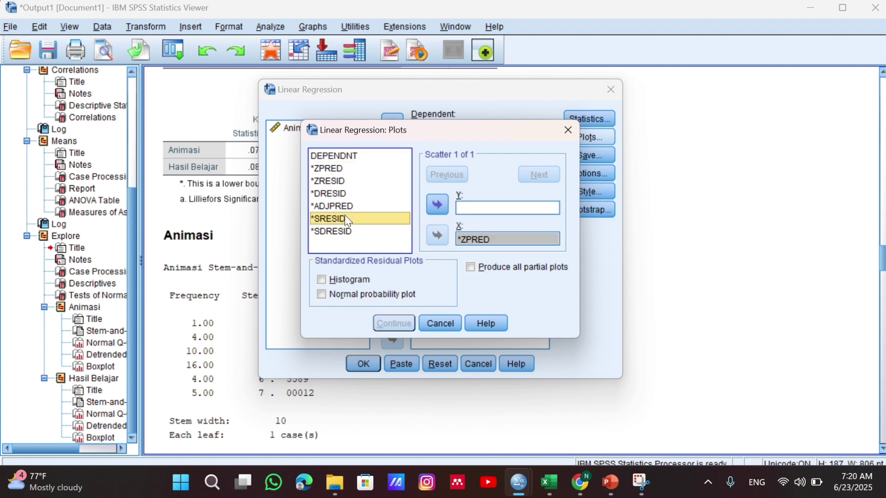
pyautogui.click(445, 203)
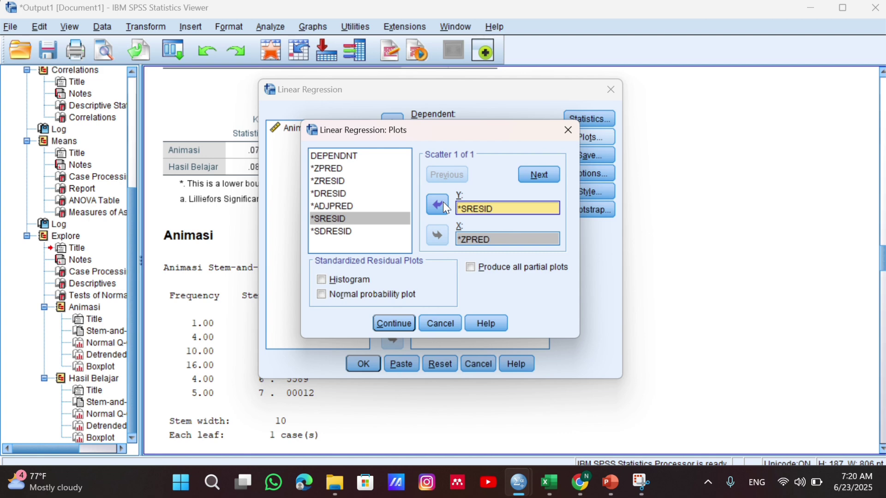
pyautogui.click(382, 320)
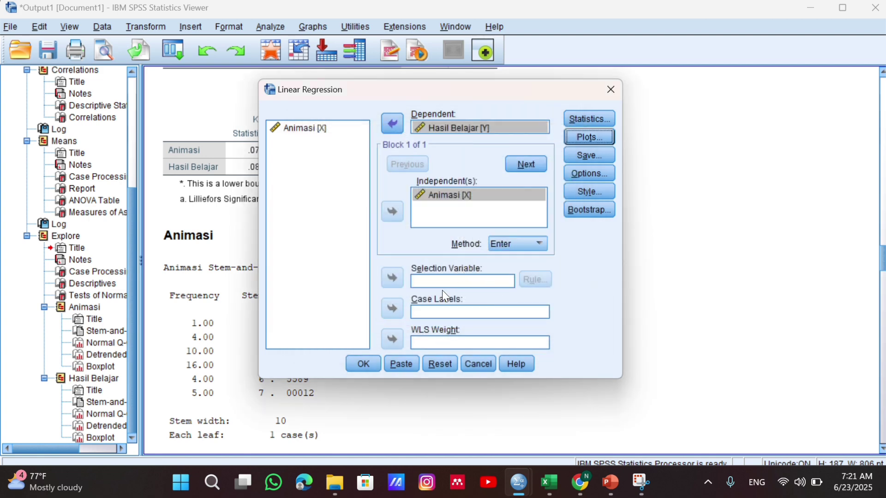
pyautogui.click(363, 363)
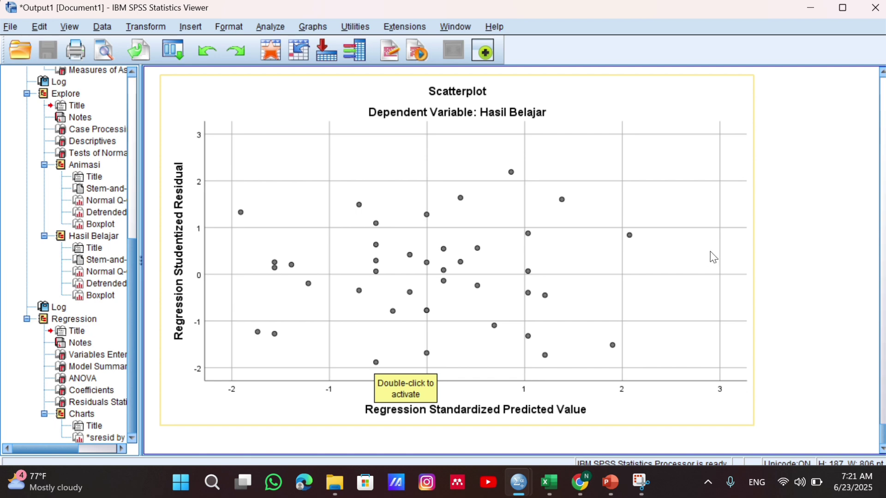
# Step: Examine the regression output, from the scatterplot back through the Model Summary, ANOVA and Coefficients tables
pyautogui.click(749, 251)
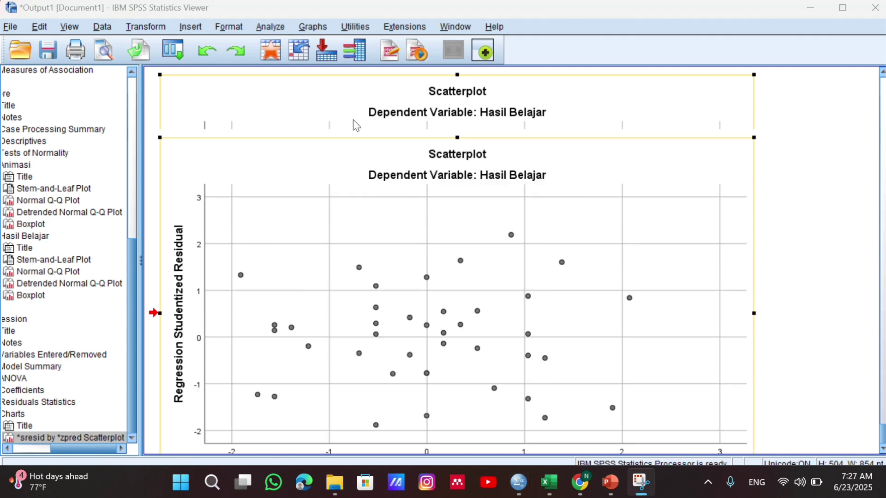
pyautogui.scroll(15, 353, 120)
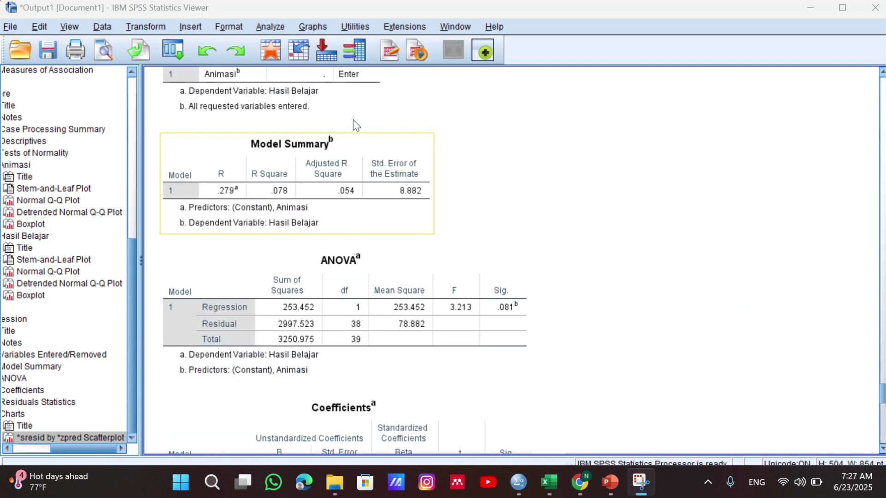
pyautogui.scroll(3, 353, 120)
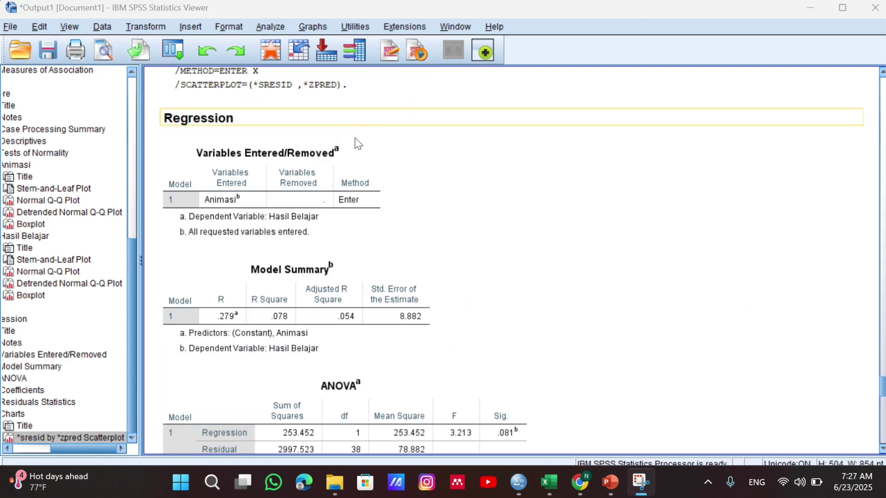
pyautogui.click(354, 261)
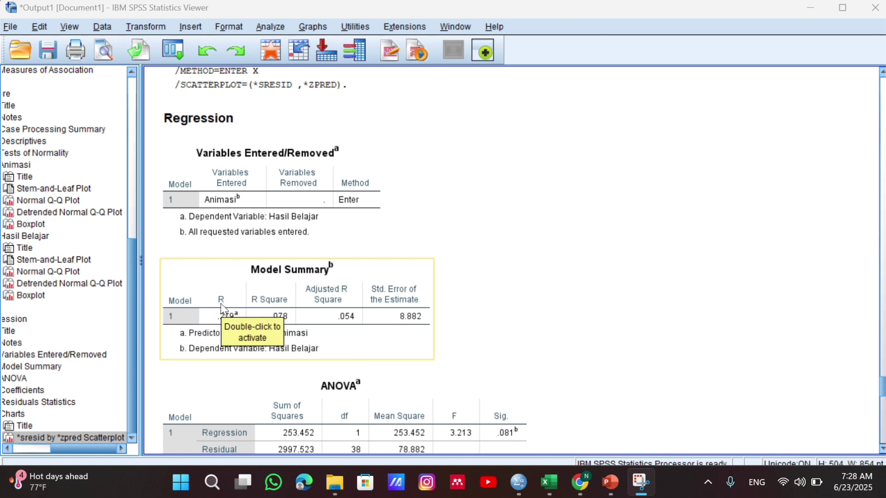
pyautogui.click(243, 255)
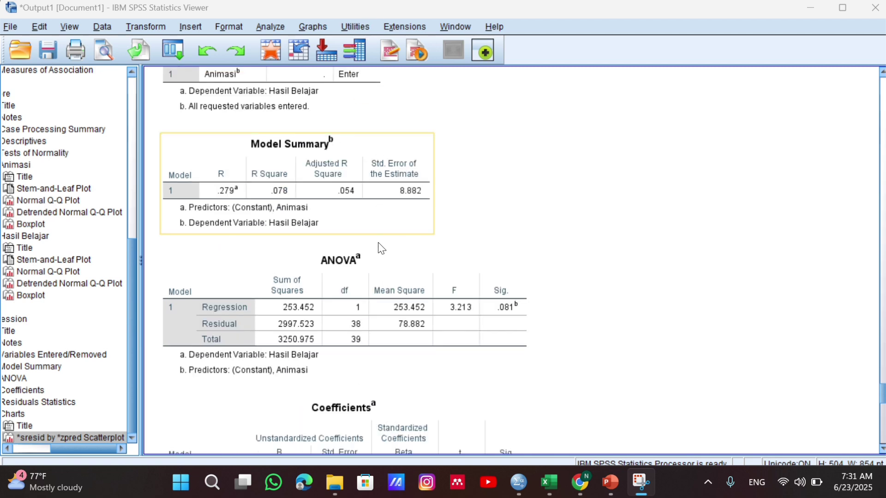
pyautogui.scroll(-5, 383, 268)
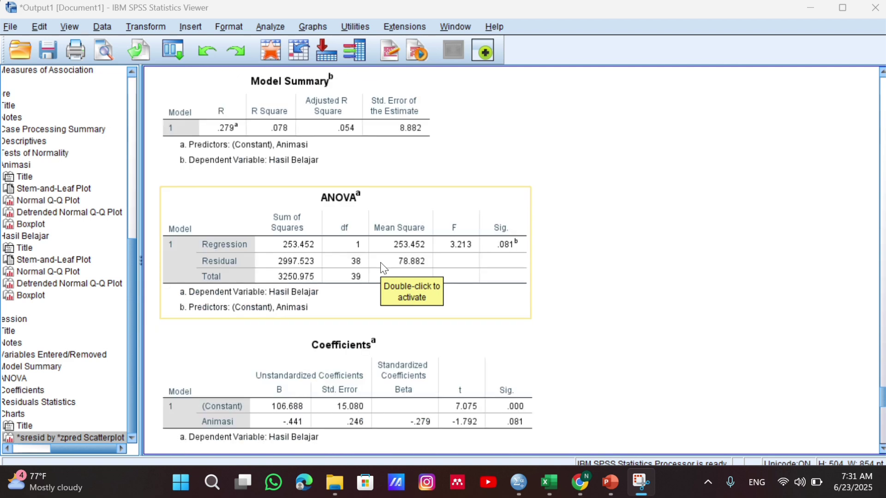